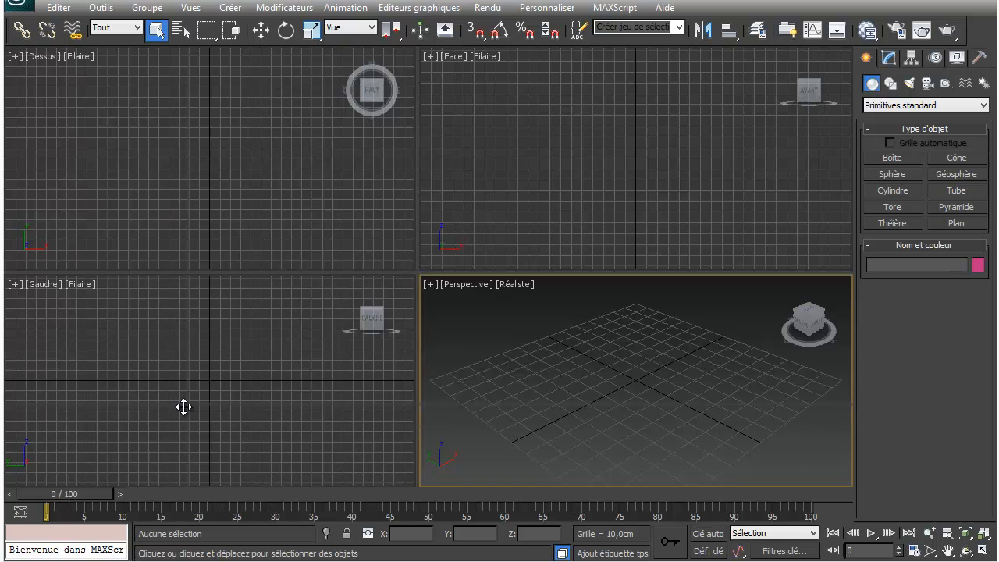
Enlarge the Front (Face) view and activate the Ligne spline tool with 2.5D snapping to the grid
{"action": "middle_click_drag", "start_coordinate": [437, 312], "coordinate": [439, 350]}
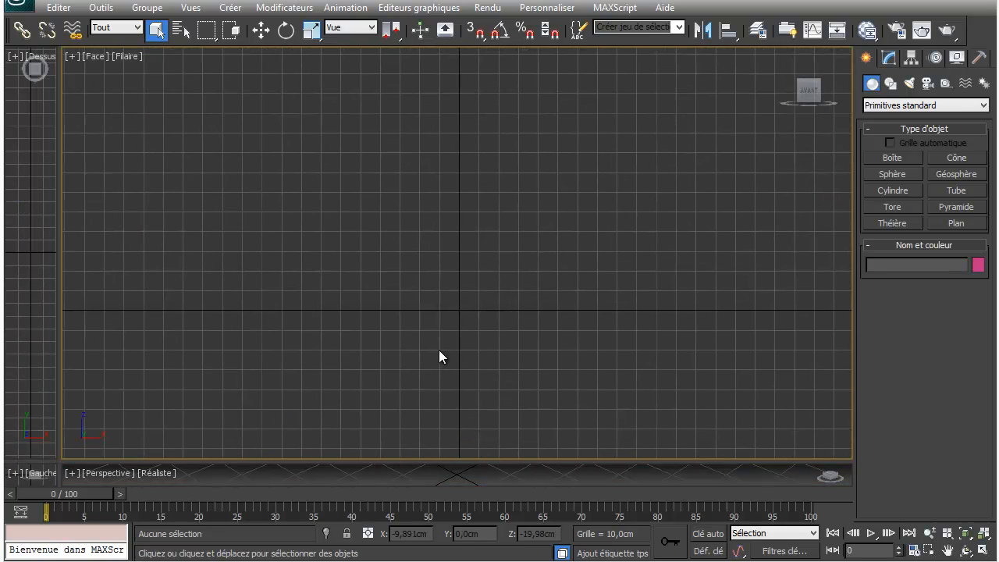
{"action": "left_click", "coordinate": [890, 83]}
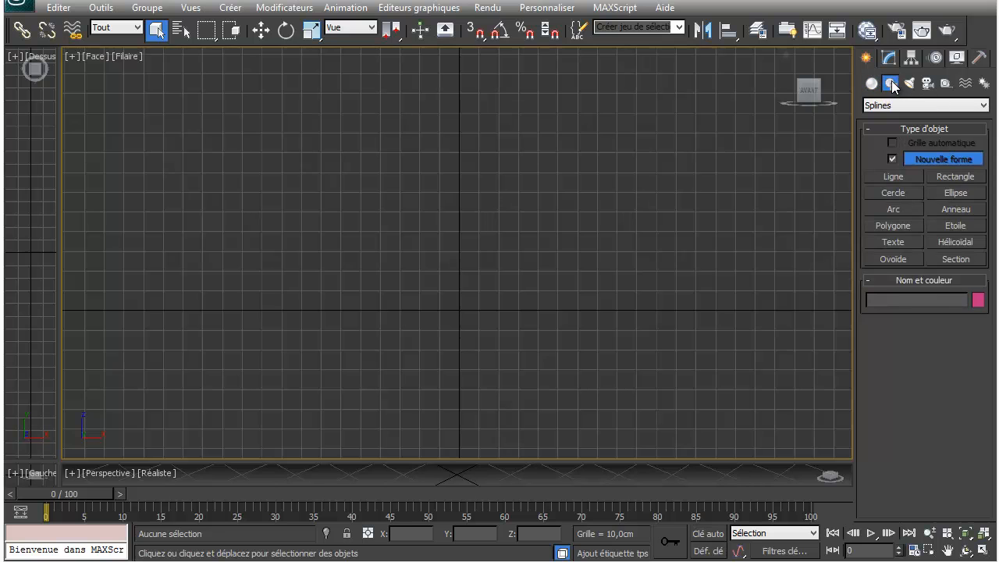
{"action": "left_click", "coordinate": [892, 176]}
{"action": "middle_click_drag", "start_coordinate": [599, 257], "coordinate": [515, 330]}
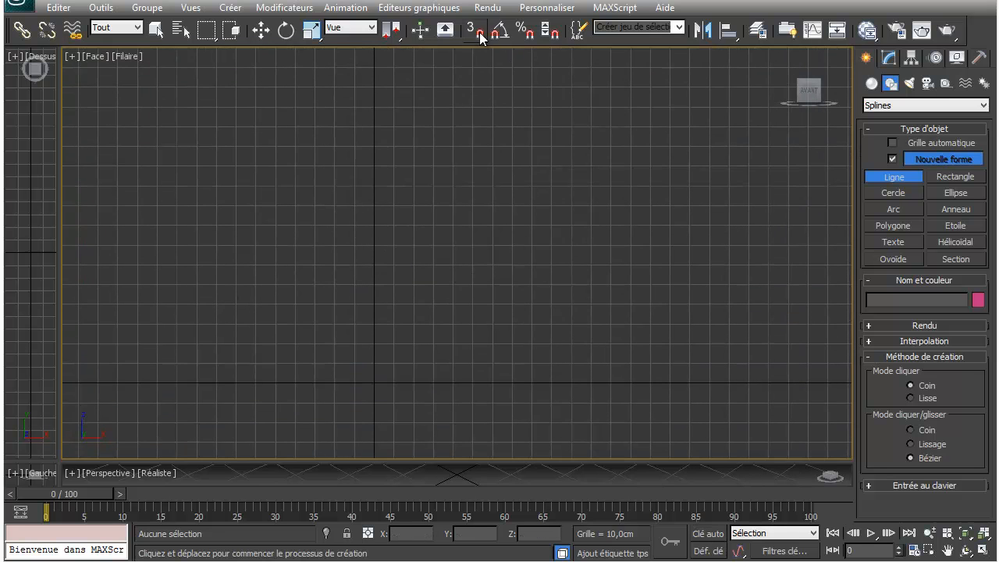
{"action": "left_click_drag", "start_coordinate": [474, 31], "coordinate": [478, 74]}
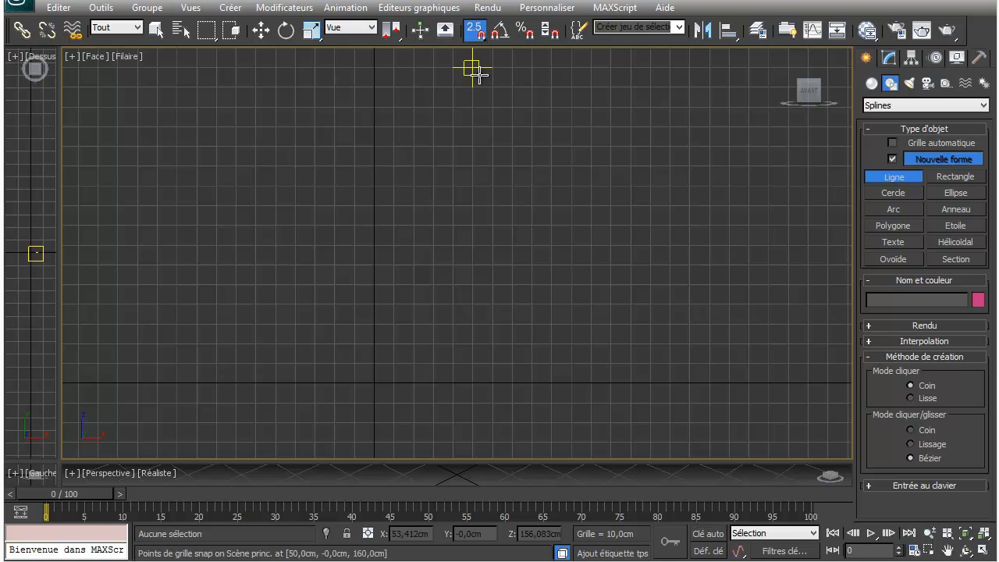
Draw an open L-shaped profile from the origin, about 140 cm wide, 210 cm high and 20 cm thick, and turn off snapping
{"action": "left_click", "coordinate": [373, 382]}
{"action": "left_click", "coordinate": [649, 382]}
{"action": "scroll", "coordinate": [644, 106], "scroll_direction": "down", "scroll_amount": 4}
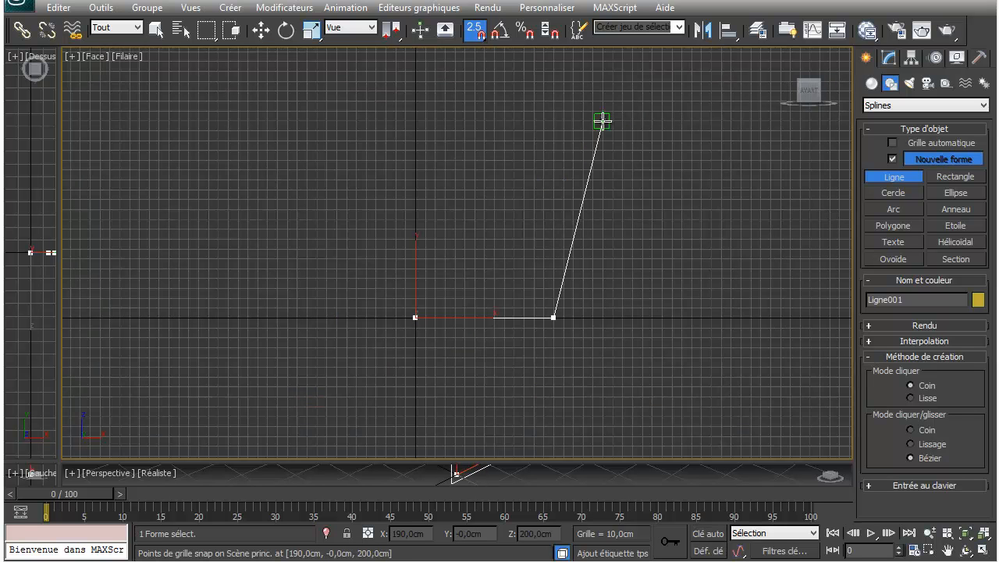
{"action": "left_click", "coordinate": [553, 111]}
{"action": "left_click", "coordinate": [534, 111]}
{"action": "left_click", "coordinate": [533, 298]}
{"action": "left_click", "coordinate": [415, 298]}
{"action": "right_click", "coordinate": [415, 298]}
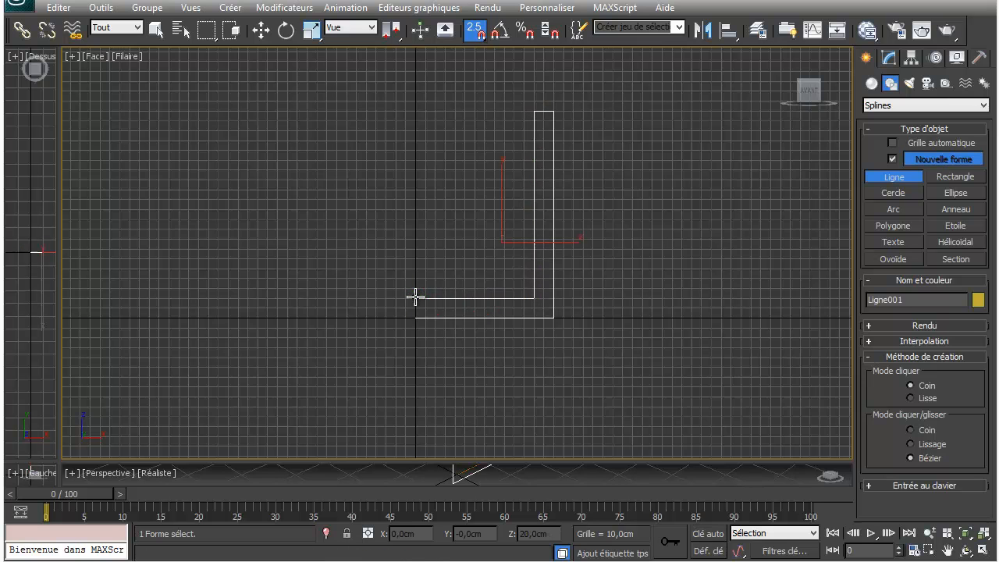
{"action": "middle_click_drag", "start_coordinate": [495, 295], "coordinate": [502, 343]}
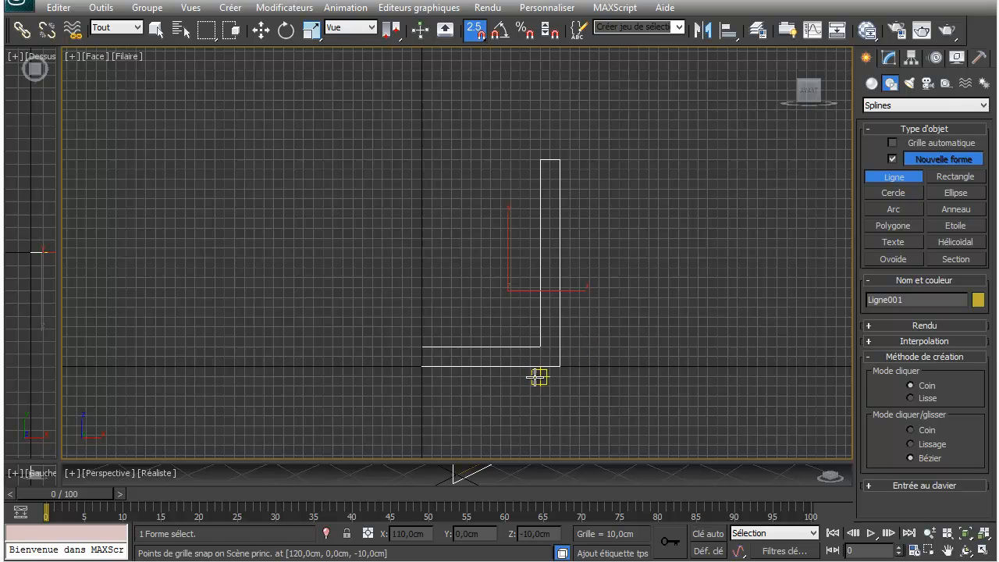
{"action": "left_click", "coordinate": [475, 32]}
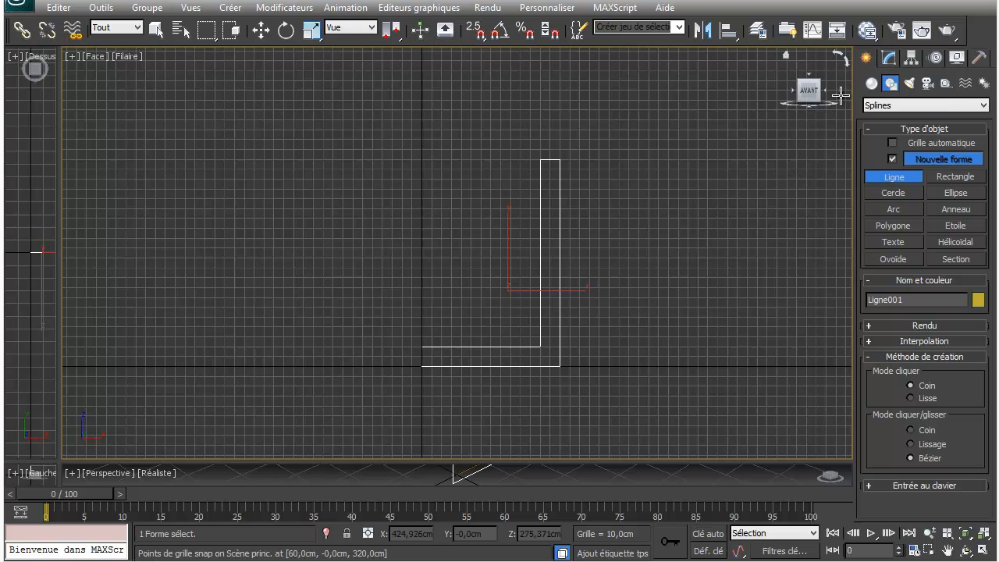
Switch the L-shaped line to vertex (Sommet) editing
{"action": "left_click", "coordinate": [888, 59]}
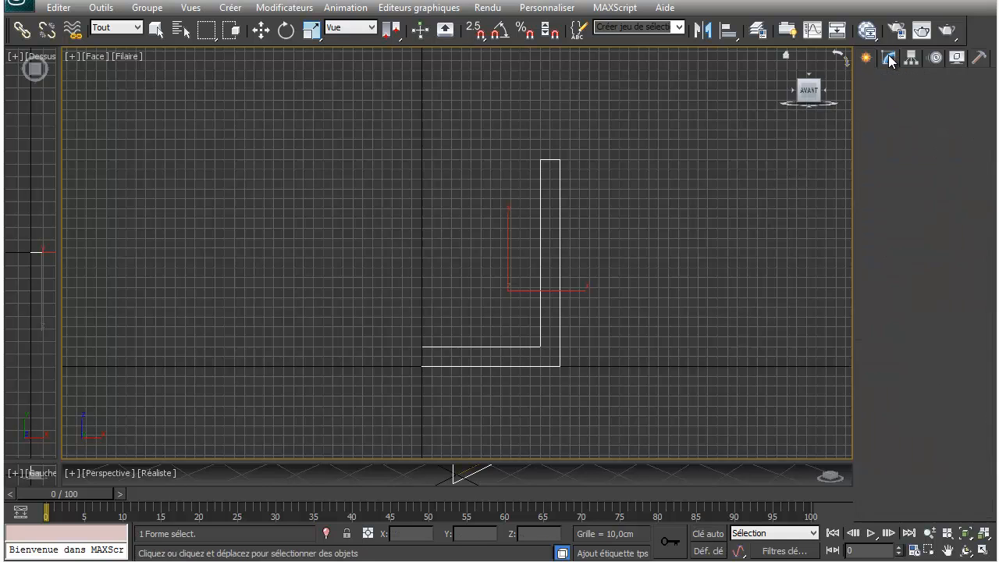
{"action": "left_click", "coordinate": [870, 120]}
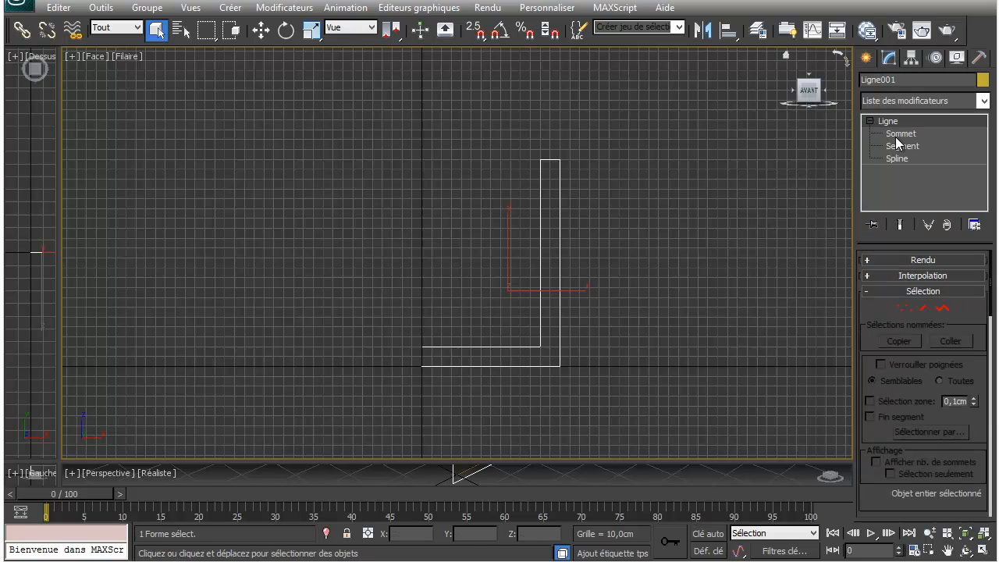
{"action": "left_click", "coordinate": [901, 135]}
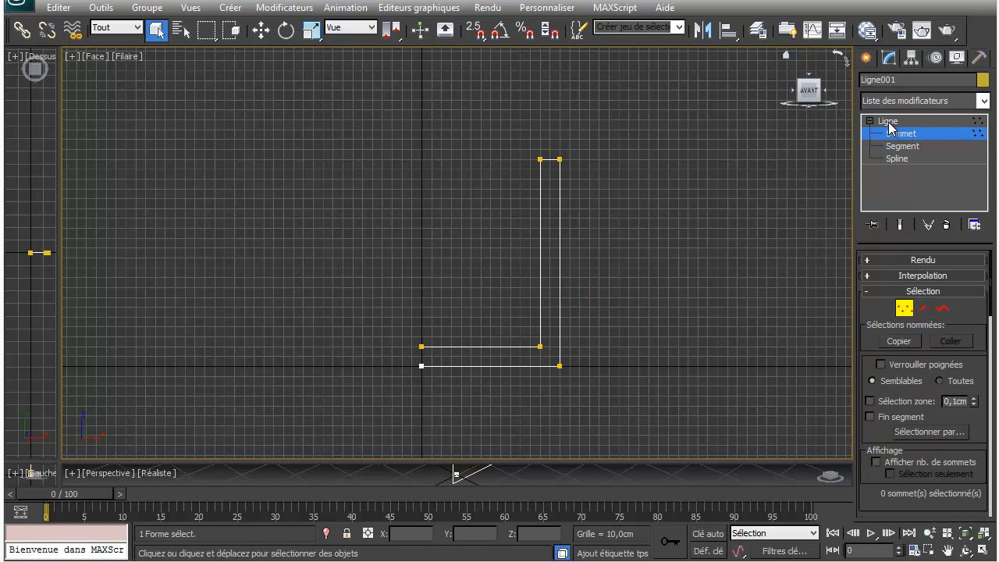
{"action": "left_click", "coordinate": [870, 120]}
{"action": "left_click", "coordinate": [920, 310]}
{"action": "left_click", "coordinate": [940, 311]}
{"action": "left_click", "coordinate": [903, 311]}
{"action": "left_click", "coordinate": [896, 310]}
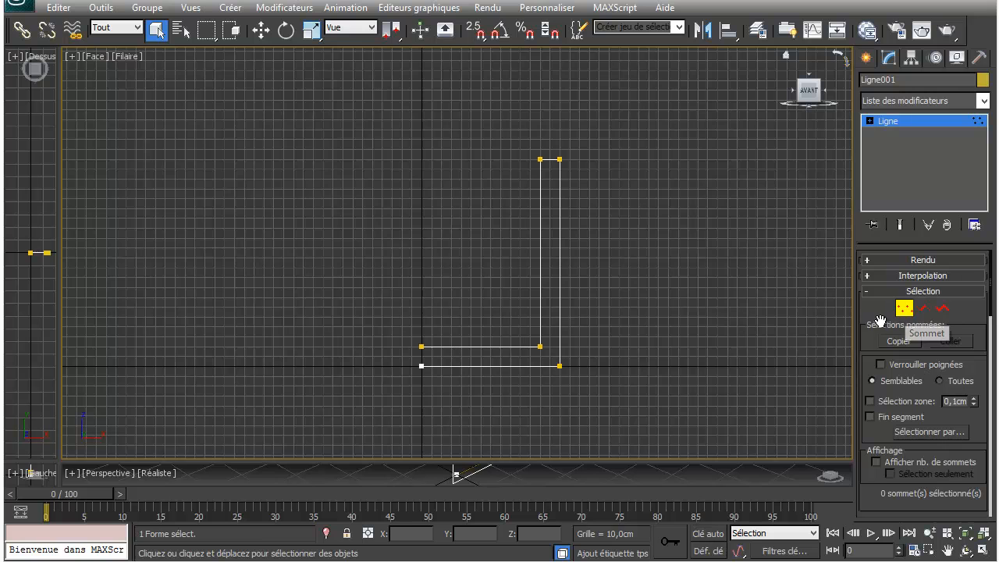
Round the profile's outer bottom corner with the Raccord tool
{"action": "left_click_drag", "start_coordinate": [872, 309], "coordinate": [884, 118]}
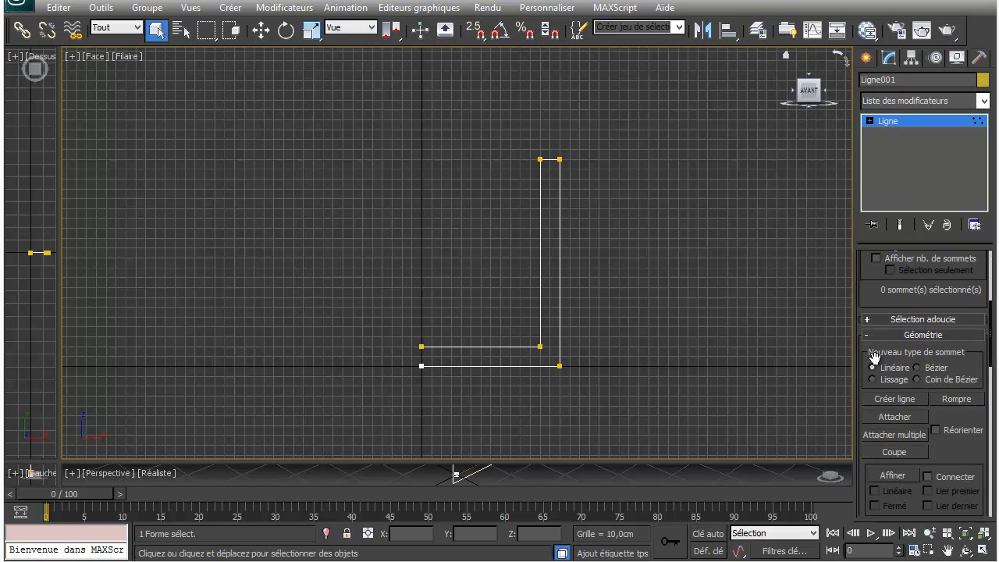
{"action": "left_click_drag", "start_coordinate": [945, 449], "coordinate": [948, 227]}
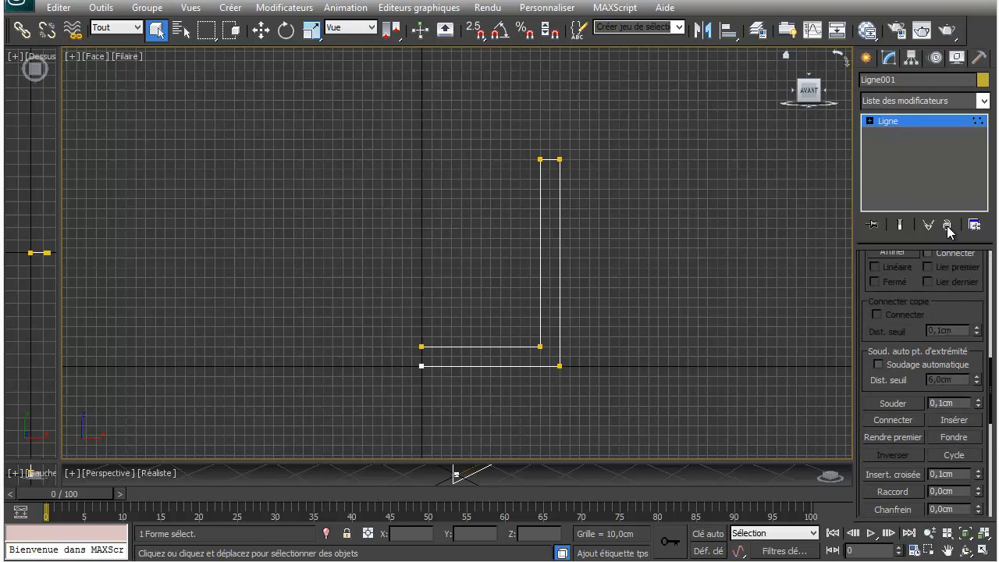
{"action": "left_click", "coordinate": [879, 495]}
{"action": "mouse_move", "coordinate": [632, 259]}
{"action": "middle_mouse_down"}
{"action": "mouse_move", "coordinate": [631, 323]}
{"action": "mouse_move", "coordinate": [624, 268]}
{"action": "middle_mouse_up"}
{"action": "scroll", "coordinate": [599, 306], "scroll_direction": "up", "scroll_amount": 3}
{"action": "middle_click_drag", "start_coordinate": [598, 310], "coordinate": [528, 190]}
{"action": "left_click", "coordinate": [575, 359]}
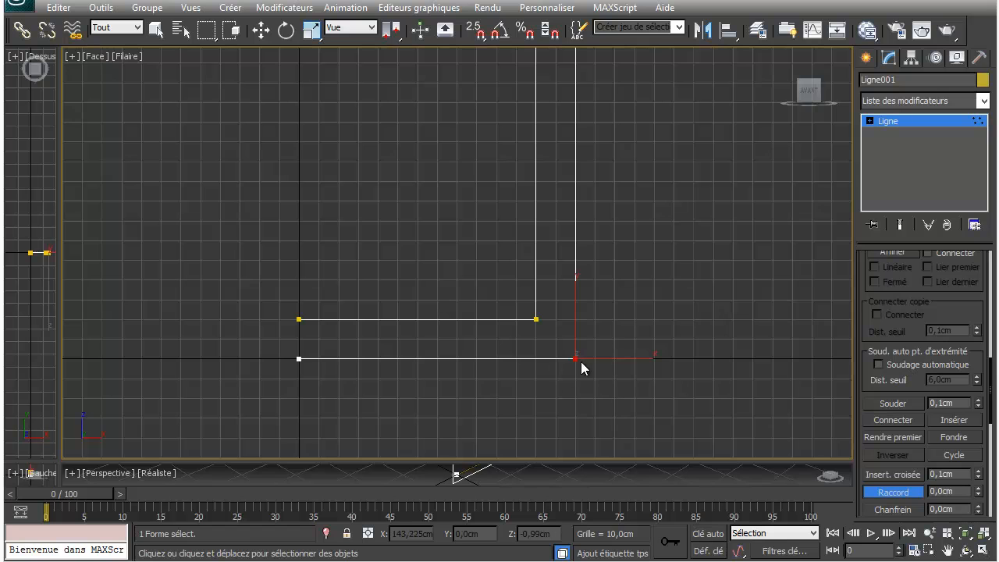
{"action": "left_click_drag", "start_coordinate": [575, 359], "coordinate": [598, 328]}
Round both top corners of the profile's vertical wall with Raccord and return to the line's top level
{"action": "middle_click_drag", "start_coordinate": [617, 199], "coordinate": [620, 315]}
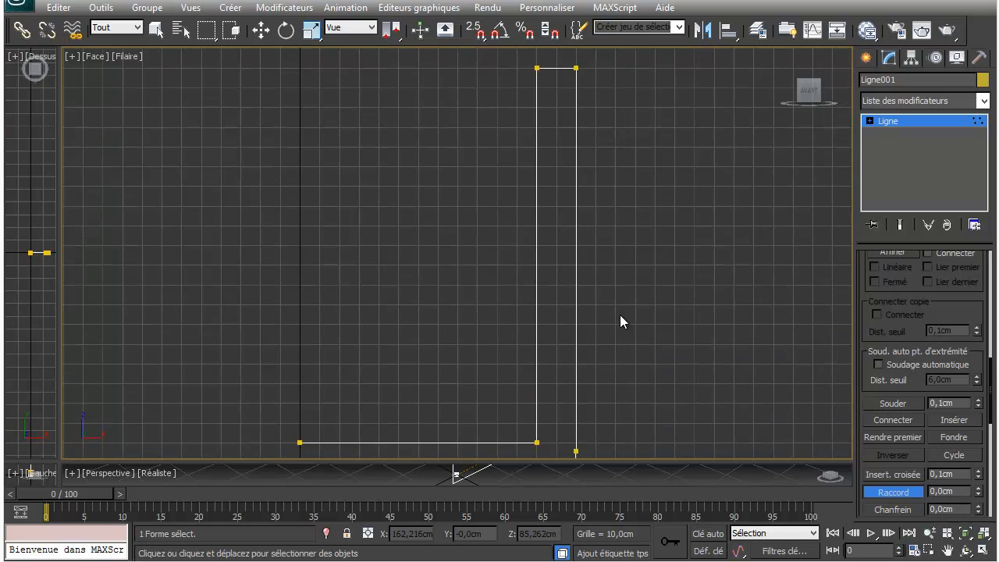
{"action": "mouse_move", "coordinate": [601, 145]}
{"action": "left_mouse_down"}
{"action": "mouse_move", "coordinate": [565, 184]}
{"action": "mouse_move", "coordinate": [598, 136]}
{"action": "mouse_move", "coordinate": [592, 151]}
{"action": "left_mouse_up"}
{"action": "scroll", "coordinate": [604, 179], "scroll_direction": "down", "scroll_amount": 3}
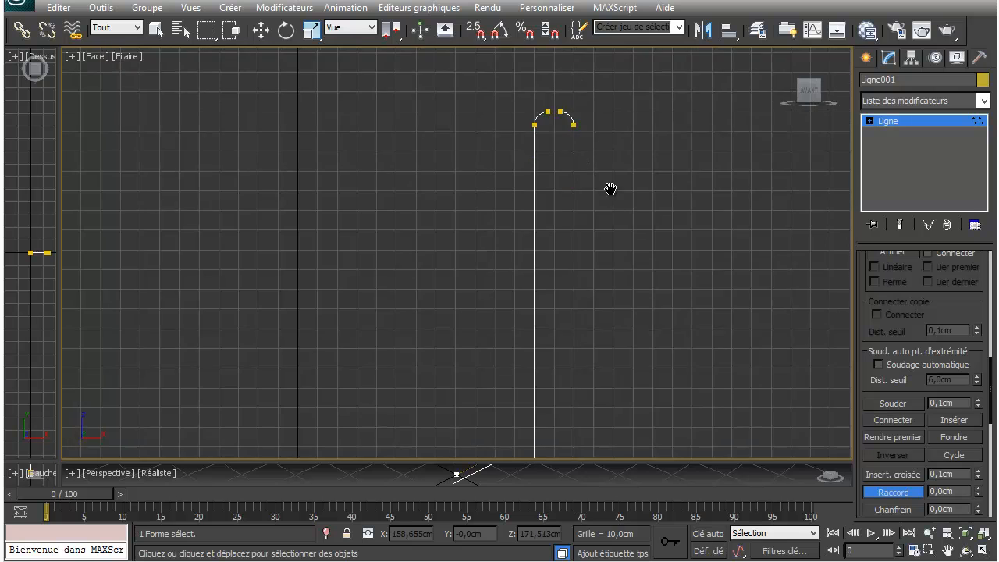
{"action": "key", "text": "w"}
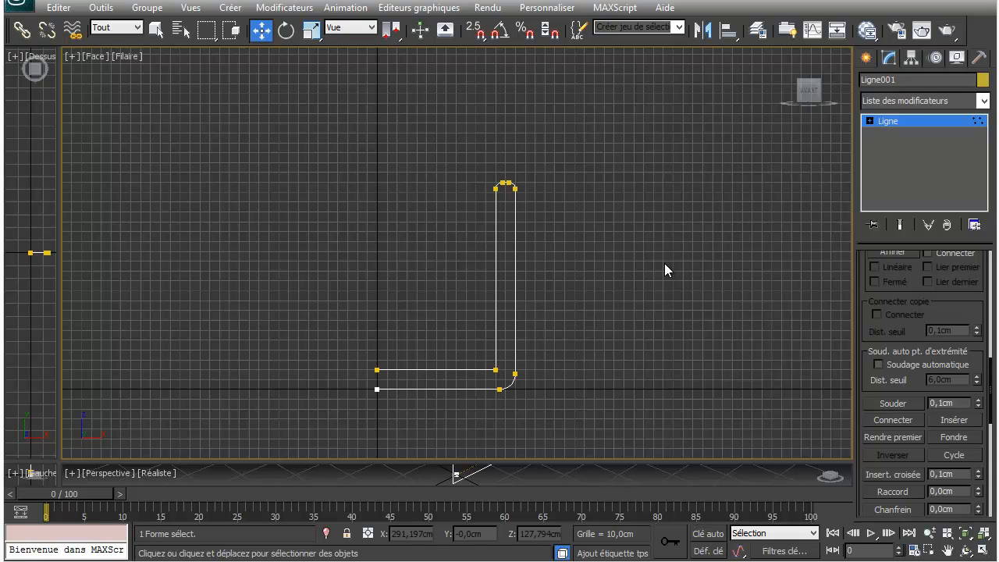
{"action": "right_click", "coordinate": [675, 247]}
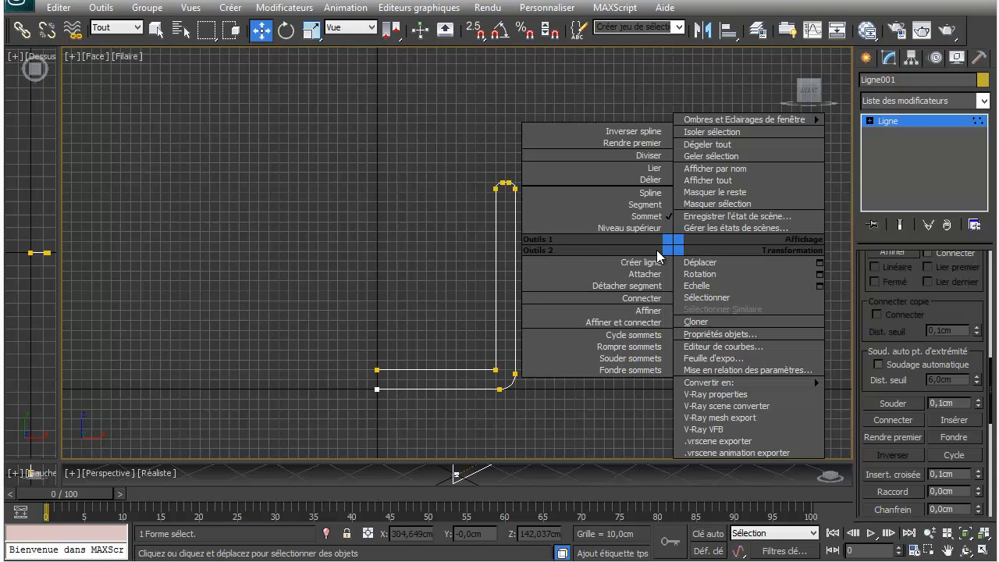
{"action": "left_click", "coordinate": [638, 229]}
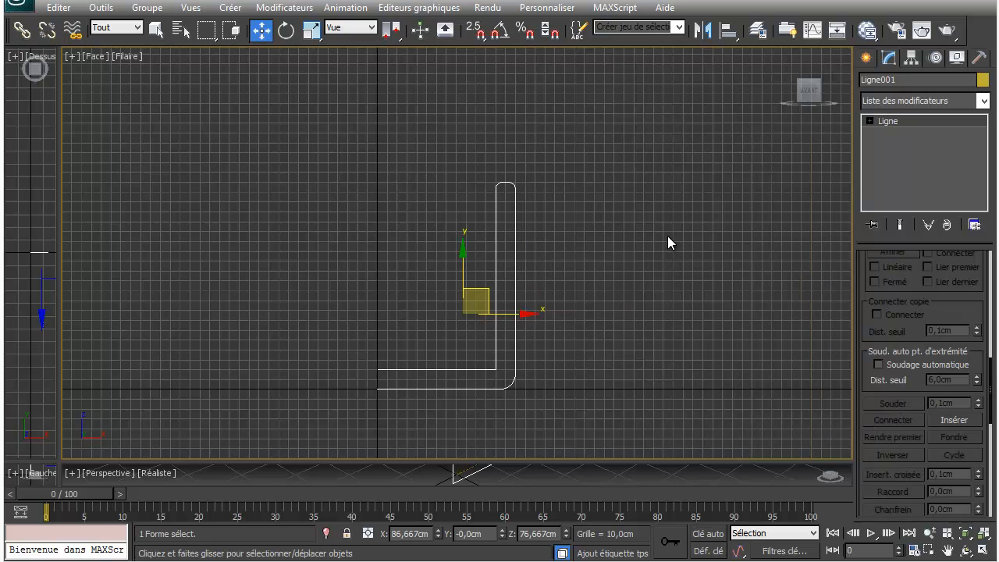
{"action": "left_click", "coordinate": [557, 297]}
{"action": "left_click_drag", "start_coordinate": [557, 297], "coordinate": [421, 331]}
{"action": "middle_click_drag", "start_coordinate": [576, 294], "coordinate": [619, 245]}
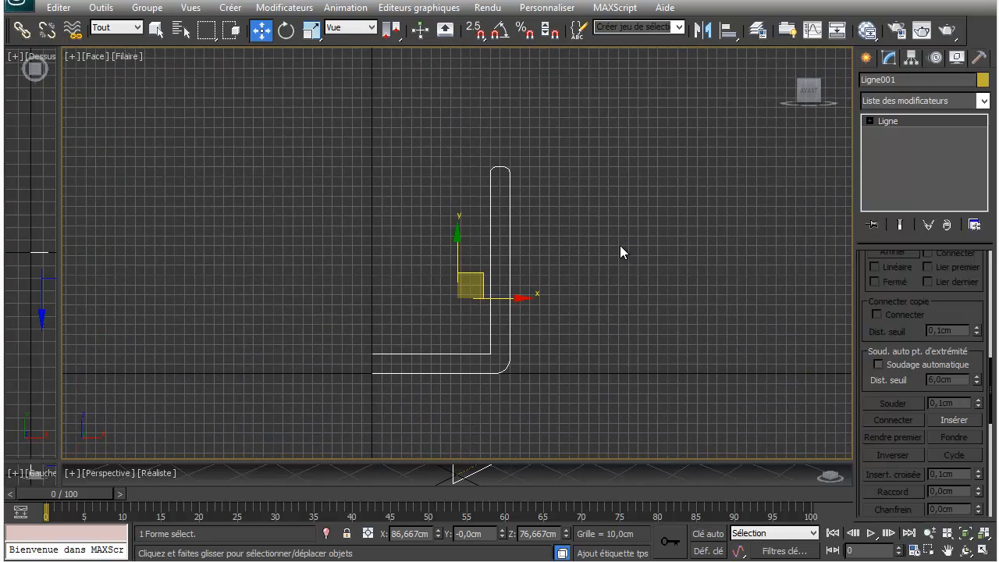
{"action": "key", "text": "p"}
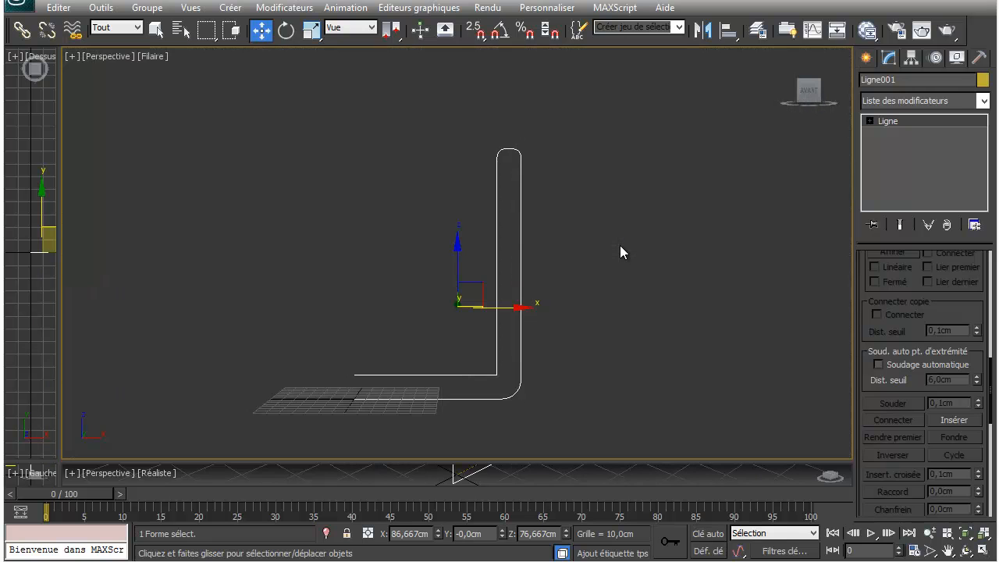
{"action": "middle_click_drag", "start_coordinate": [618, 241], "coordinate": [636, 256], "text": "alt"}
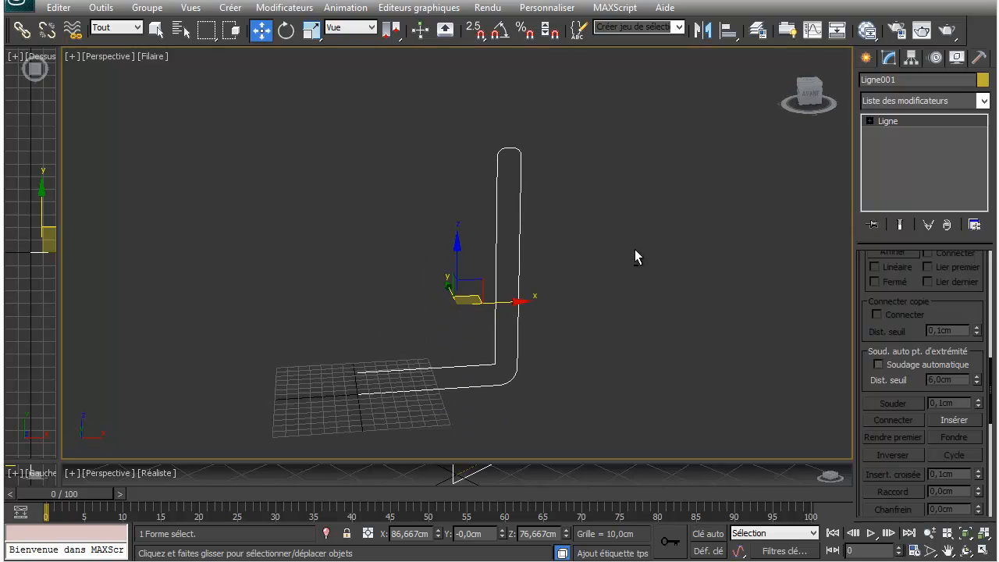
{"action": "key", "text": "f"}
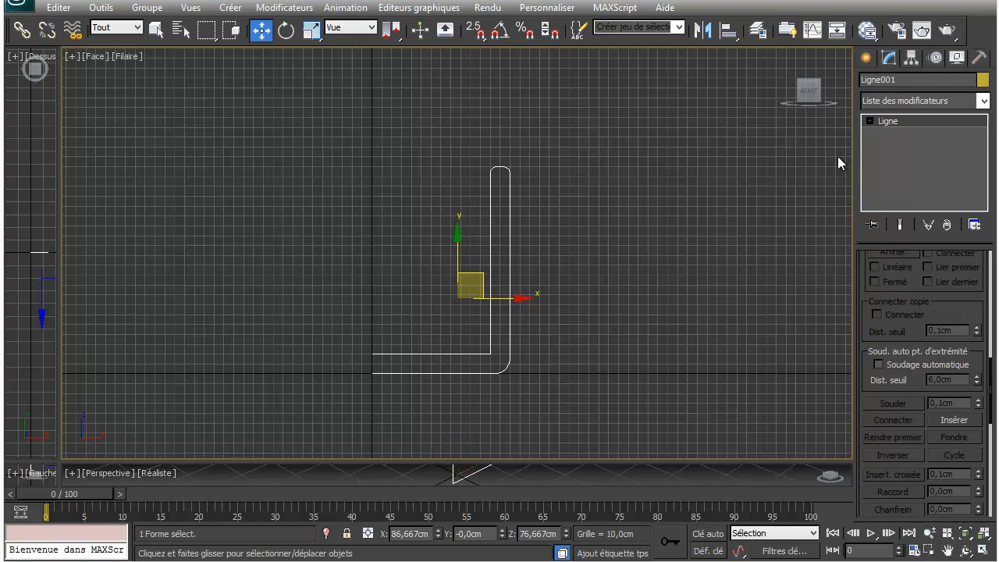
Apply the Révolution modifier to the profile and show the result shaded in the Perspective view
{"action": "left_click", "coordinate": [984, 102]}
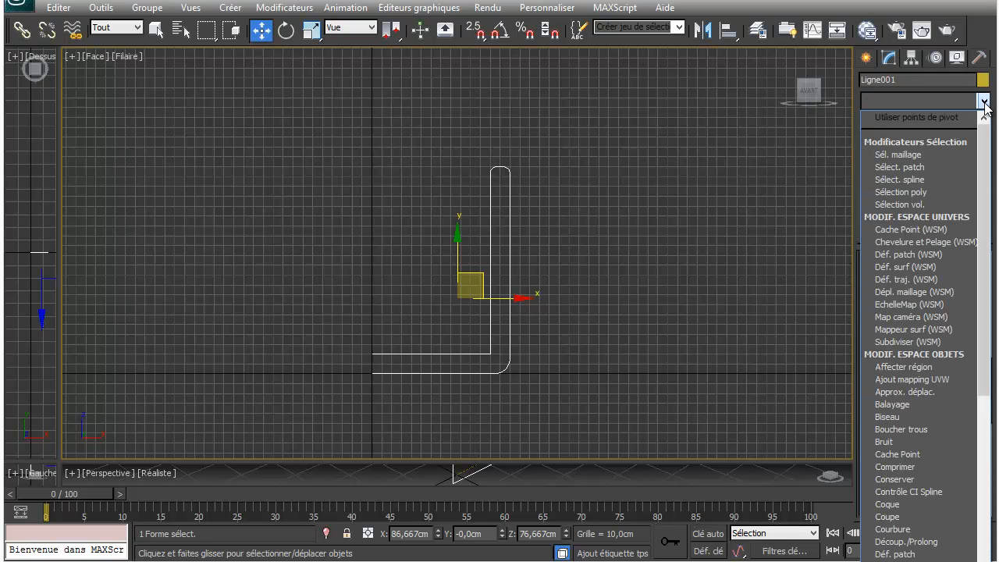
{"action": "type", "text": "rd/Chanf"}
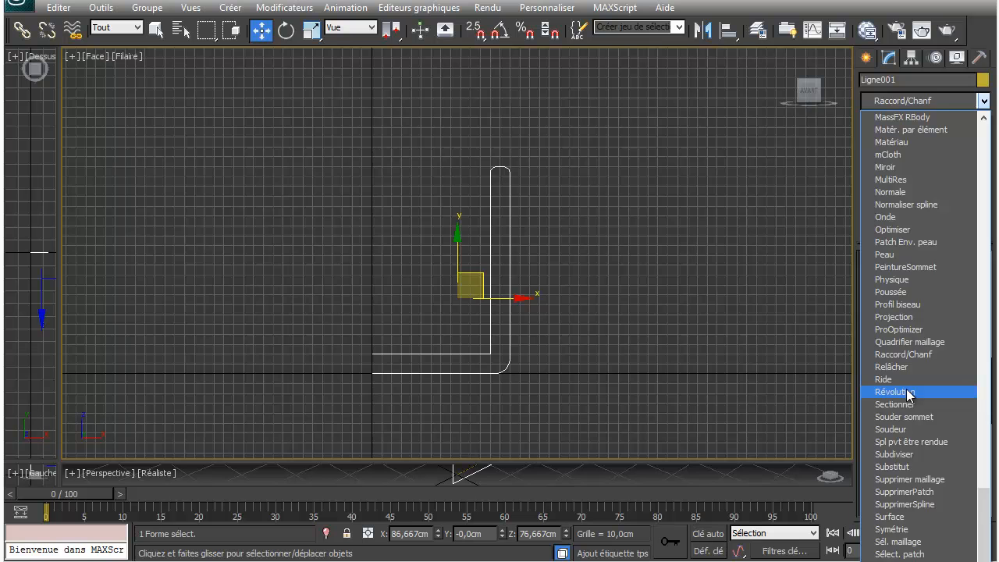
{"action": "left_click", "coordinate": [894, 392]}
{"action": "middle_click_drag", "start_coordinate": [610, 276], "coordinate": [568, 296]}
{"action": "key", "text": "p"}
{"action": "key", "text": "z"}
{"action": "mouse_move", "coordinate": [611, 251]}
{"action": "middle_mouse_down", "text": "alt"}
{"action": "mouse_move", "coordinate": [608, 281]}
{"action": "mouse_move", "coordinate": [547, 299]}
{"action": "mouse_move", "coordinate": [557, 272]}
{"action": "mouse_move", "coordinate": [613, 231]}
{"action": "mouse_move", "coordinate": [582, 265]}
{"action": "middle_mouse_up", "text": "alt"}
{"action": "scroll", "coordinate": [547, 299], "scroll_direction": "down", "scroll_amount": 5}
{"action": "key", "text": "F3"}
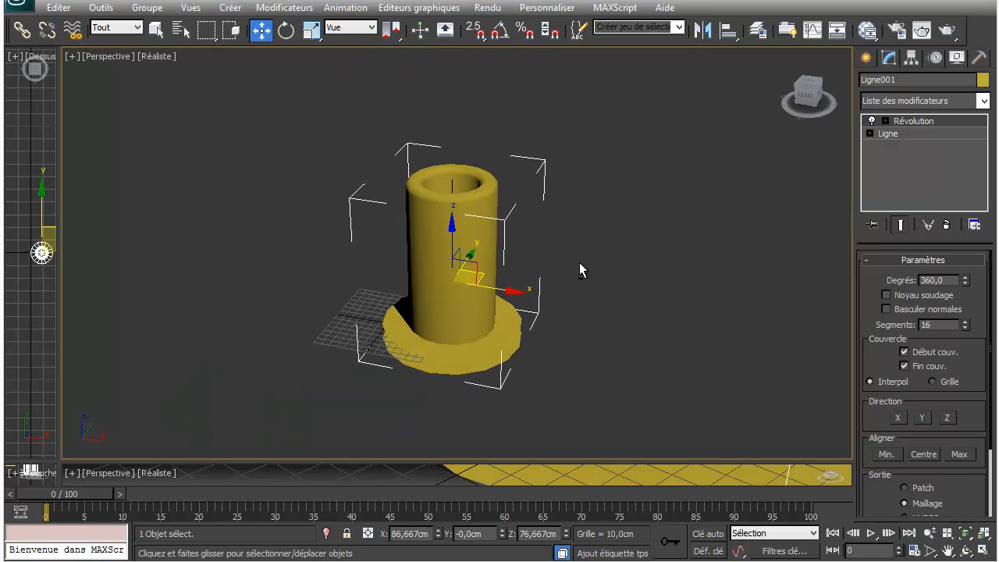
Compare the Min., Centre and Max alignments of the revolution axis and keep Min
{"action": "left_click_drag", "start_coordinate": [957, 365], "coordinate": [950, 291]}
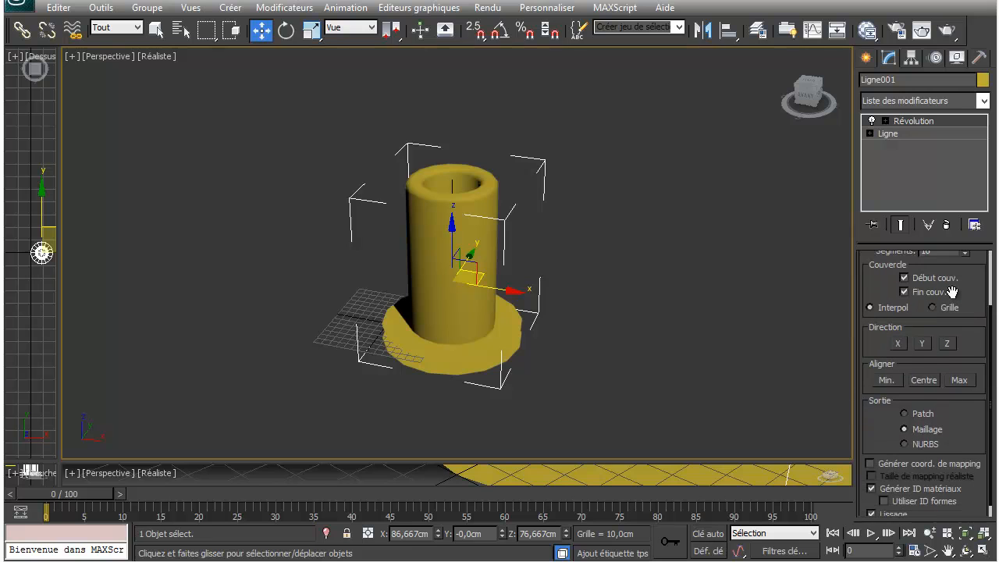
{"action": "left_click", "coordinate": [888, 381]}
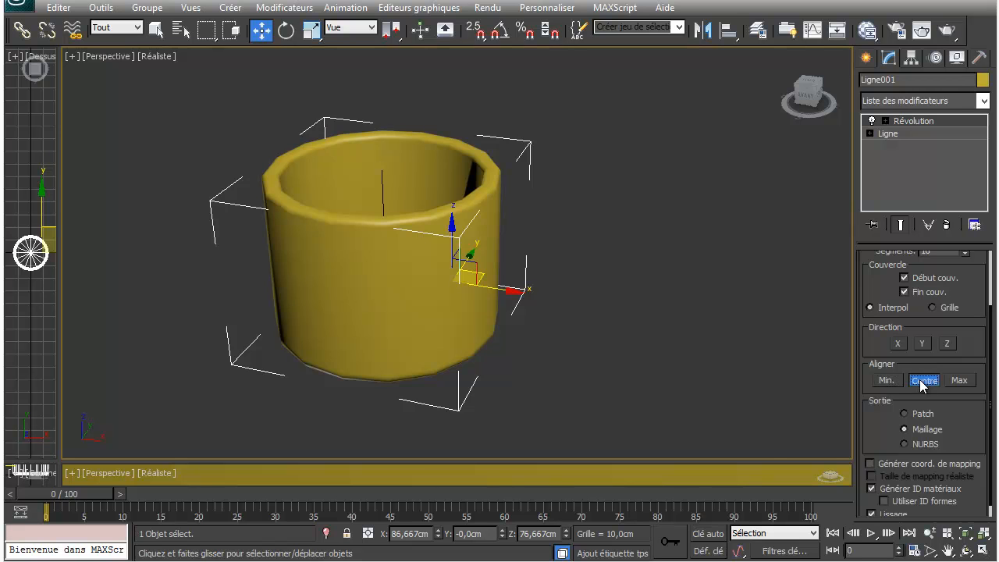
{"action": "left_click", "coordinate": [923, 380]}
{"action": "left_click", "coordinate": [959, 380]}
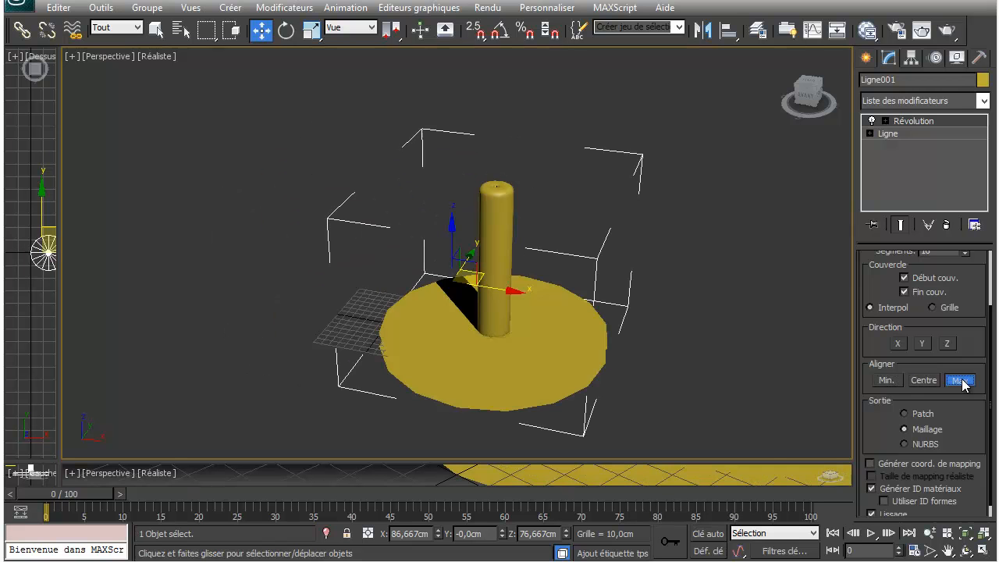
{"action": "left_click", "coordinate": [889, 381]}
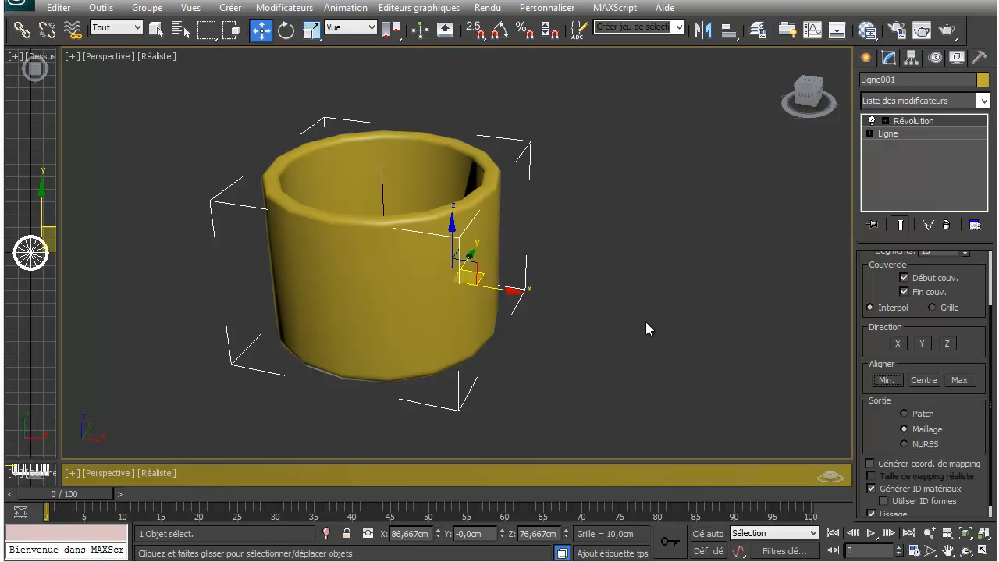
Display the pot's edged faces and enable Noyau soudage to weld the vertices at the centre of its base
{"action": "key", "text": "F4"}
{"action": "middle_click_drag", "start_coordinate": [638, 296], "coordinate": [687, 173], "text": "alt"}
{"action": "scroll", "coordinate": [593, 236], "scroll_direction": "up", "scroll_amount": 3}
{"action": "middle_click_drag", "start_coordinate": [608, 256], "coordinate": [500, 235]}
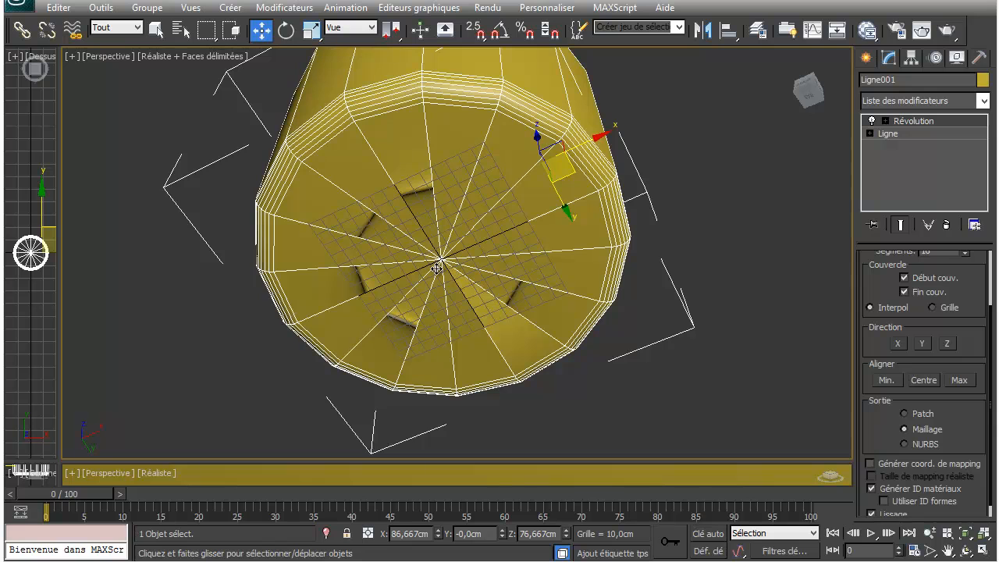
{"action": "scroll", "coordinate": [889, 300], "scroll_direction": "up", "scroll_amount": 3}
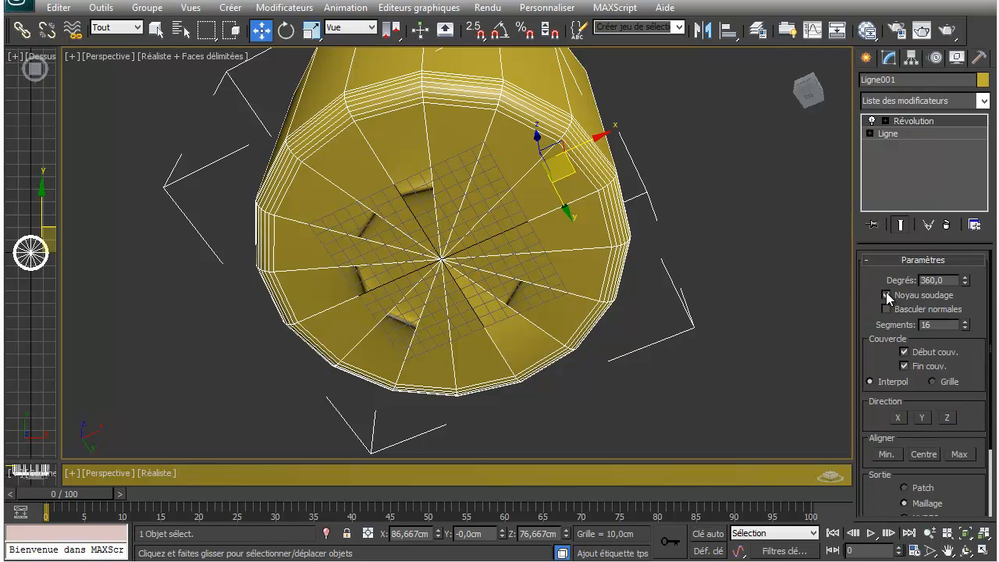
{"action": "middle_click_drag", "start_coordinate": [506, 267], "coordinate": [567, 255], "text": "alt"}
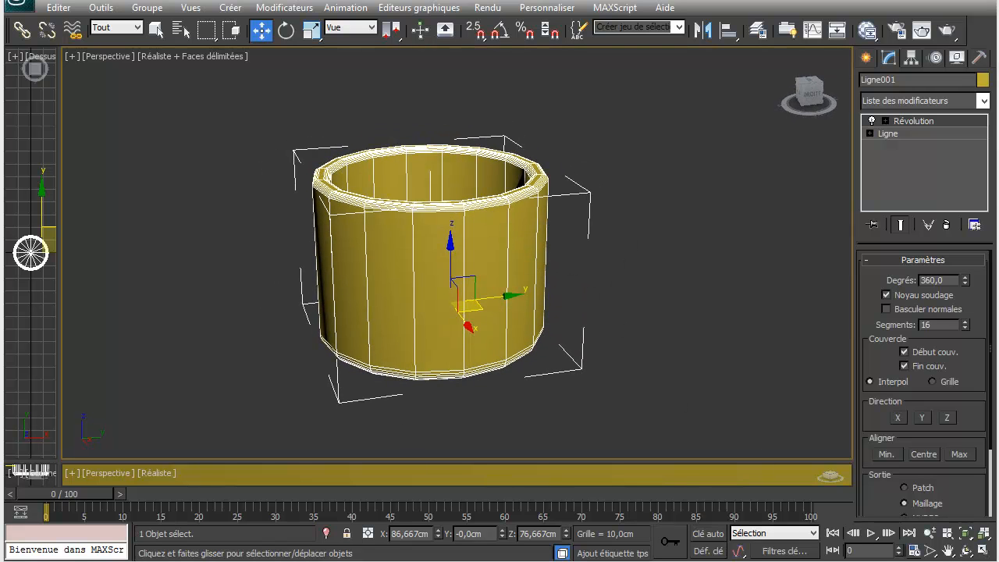
{"action": "mouse_move", "coordinate": [655, 323]}
{"action": "middle_mouse_down", "text": "alt"}
{"action": "mouse_move", "coordinate": [676, 336]}
{"action": "mouse_move", "coordinate": [654, 332]}
{"action": "middle_mouse_up", "text": "alt"}
{"action": "middle_click_drag", "start_coordinate": [641, 297], "coordinate": [676, 307], "text": "alt"}
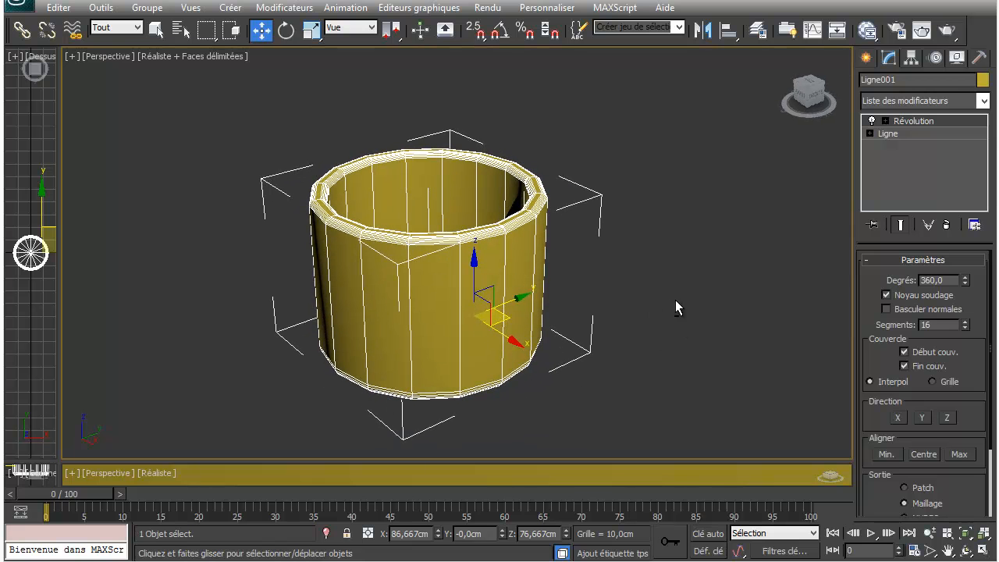
Add an Editer poly modifier above Révolution and select the vertical edges all around the pot's wall
{"action": "left_click", "coordinate": [984, 101]}
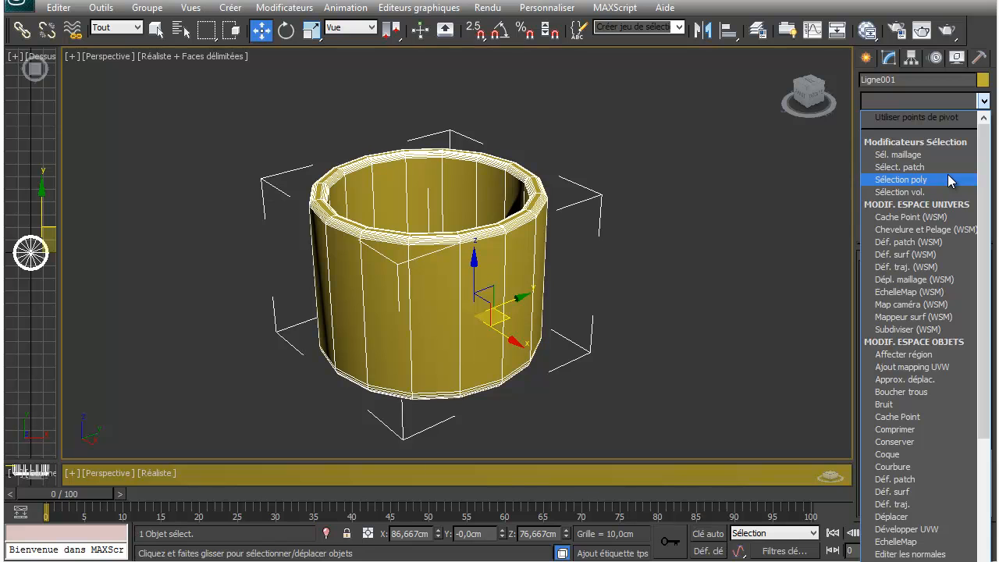
{"action": "type", "text": "ed"}
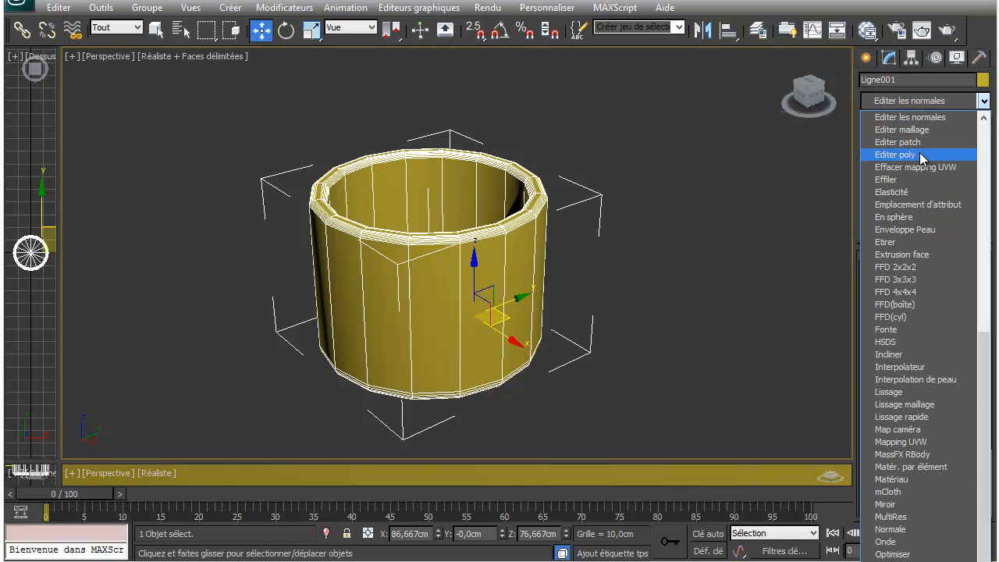
{"action": "left_click", "coordinate": [922, 155]}
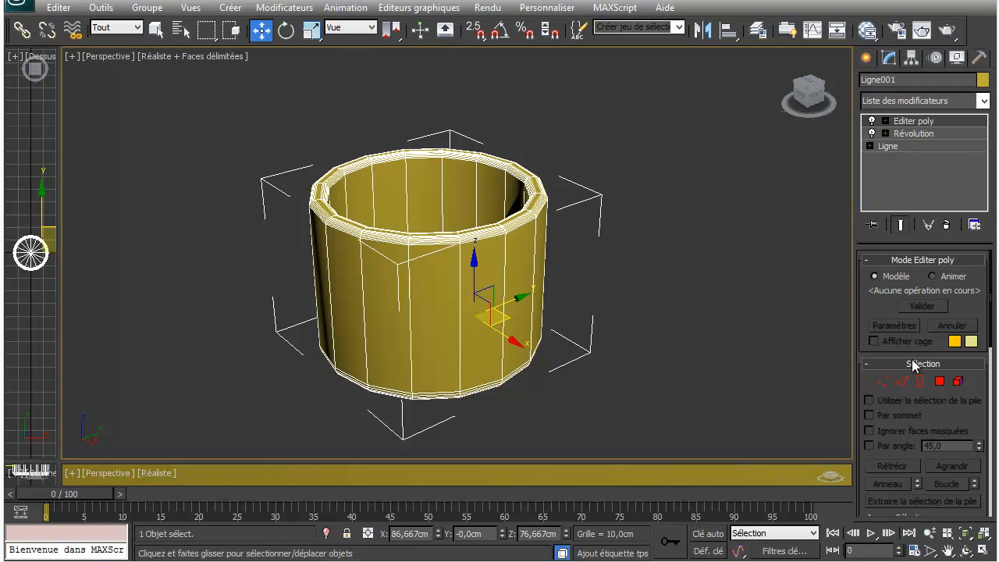
{"action": "left_click", "coordinate": [907, 379]}
{"action": "middle_click_drag", "start_coordinate": [579, 328], "coordinate": [600, 282], "text": "alt"}
{"action": "left_click_drag", "start_coordinate": [677, 277], "coordinate": [217, 225]}
{"action": "middle_click_drag", "start_coordinate": [217, 225], "coordinate": [490, 257], "text": "alt"}
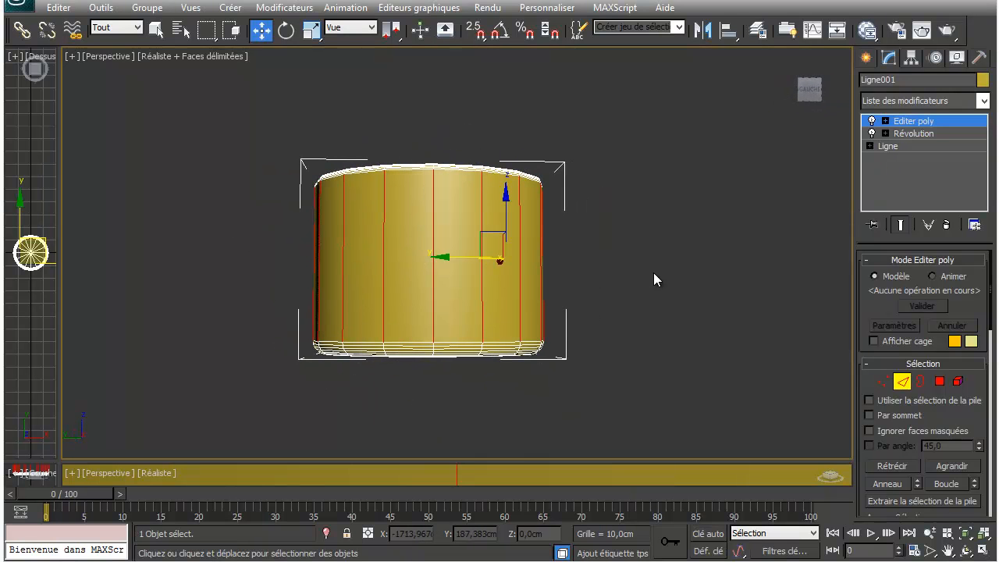
Connect the selected wall edges with 4 segments to add horizontal edge loops around the pot
{"action": "right_click", "coordinate": [631, 239]}
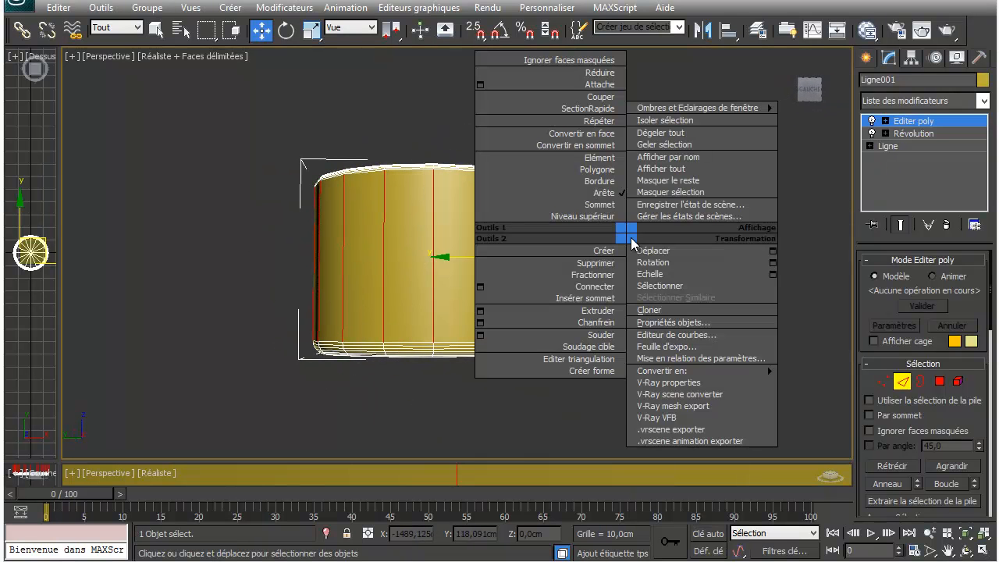
{"action": "left_click", "coordinate": [481, 288]}
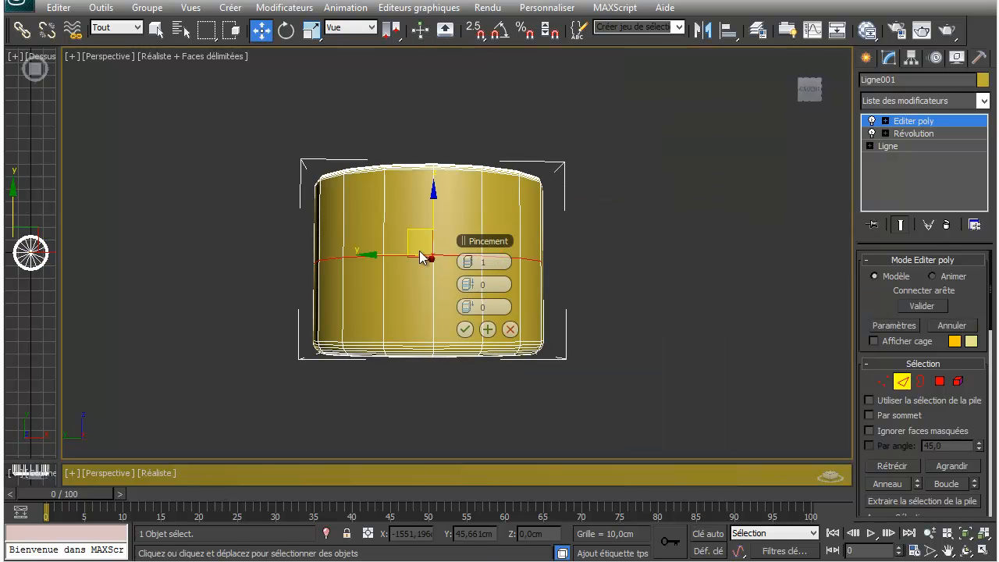
{"action": "left_click", "coordinate": [473, 262]}
{"action": "left_click", "coordinate": [473, 262]}
{"action": "left_click", "coordinate": [472, 263]}
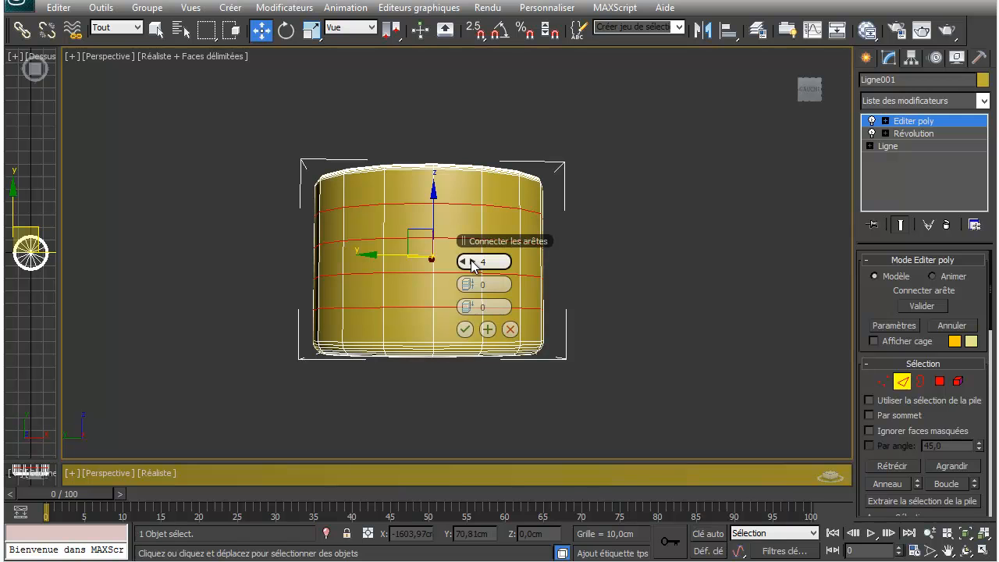
{"action": "left_click", "coordinate": [471, 262]}
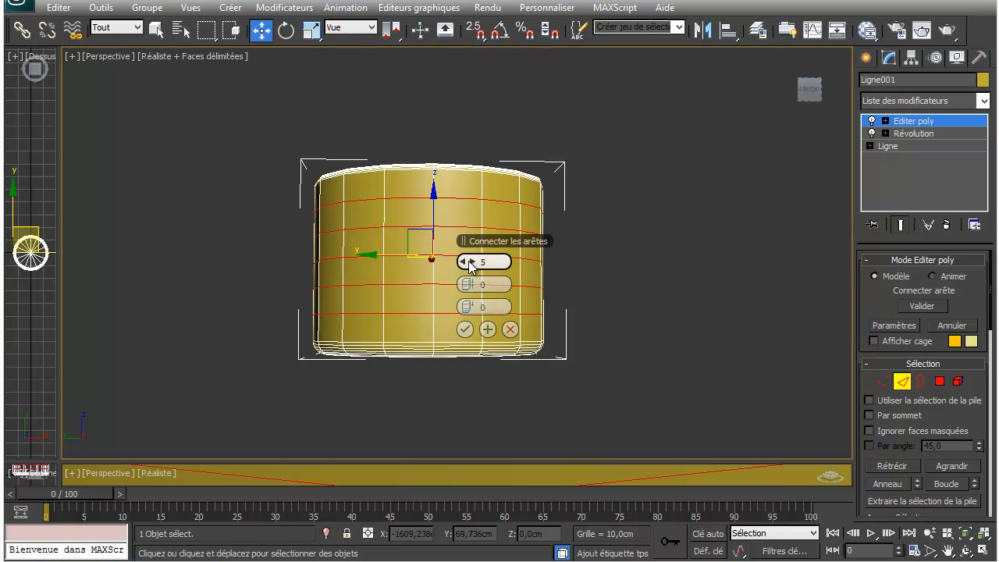
{"action": "middle_click_drag", "start_coordinate": [471, 262], "coordinate": [629, 297], "text": "alt"}
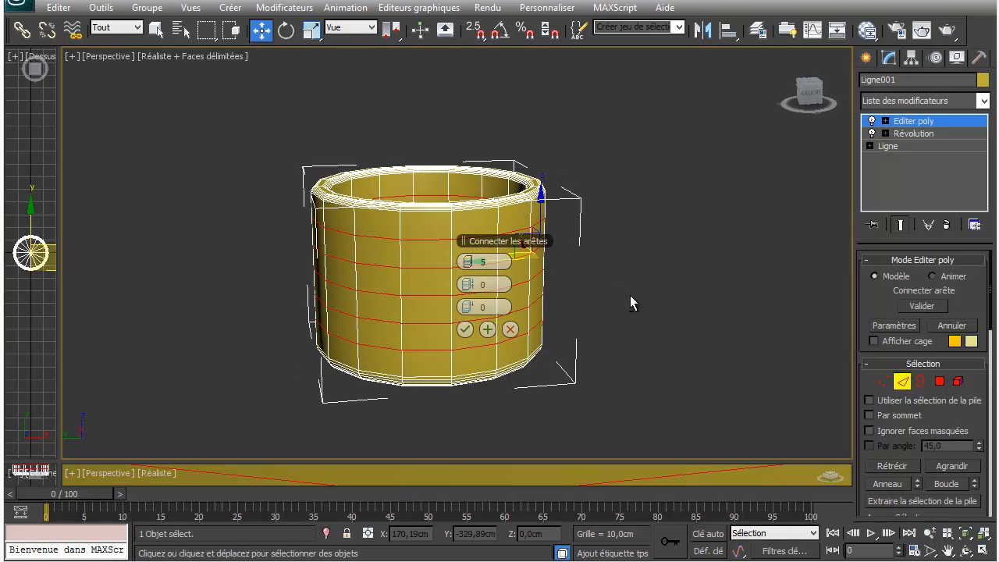
{"action": "left_click", "coordinate": [465, 262]}
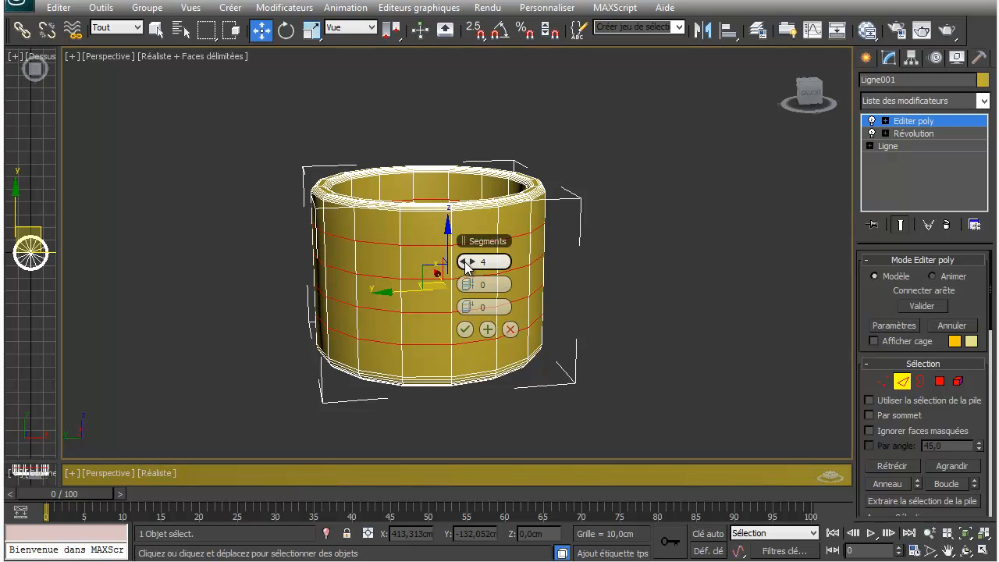
{"action": "left_click", "coordinate": [465, 330]}
{"action": "middle_click_drag", "start_coordinate": [457, 328], "coordinate": [589, 310], "text": "alt"}
Select a single polygon on the upper part of the pot's outer wall, in the second row from the top
{"action": "left_click", "coordinate": [939, 380]}
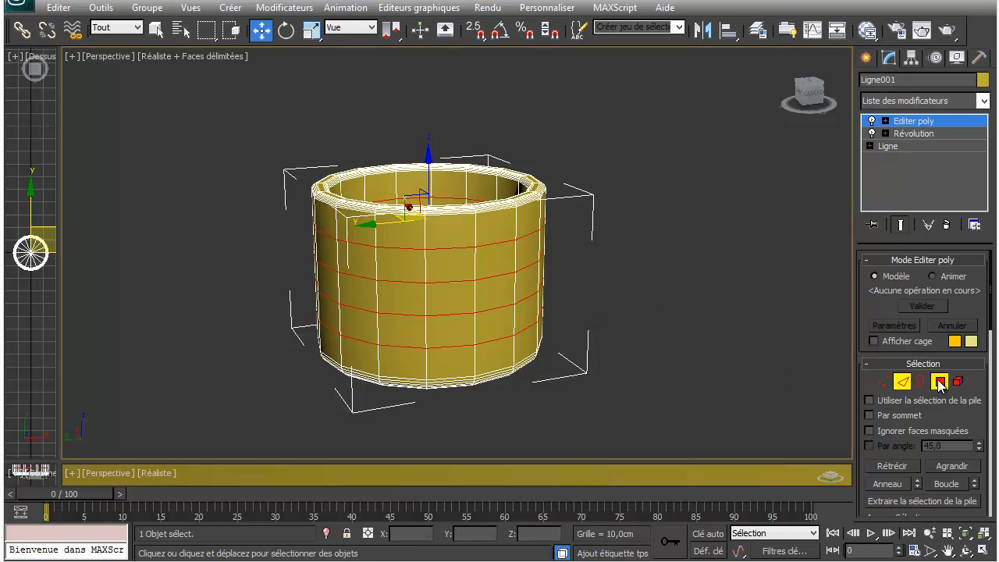
{"action": "left_click", "coordinate": [457, 273]}
{"action": "left_click", "coordinate": [451, 299]}
{"action": "left_click", "coordinate": [448, 326]}
{"action": "left_click", "coordinate": [493, 323]}
{"action": "left_click", "coordinate": [502, 289]}
{"action": "left_click", "coordinate": [454, 264]}
{"action": "middle_click_drag", "start_coordinate": [518, 291], "coordinate": [475, 312], "text": "alt"}
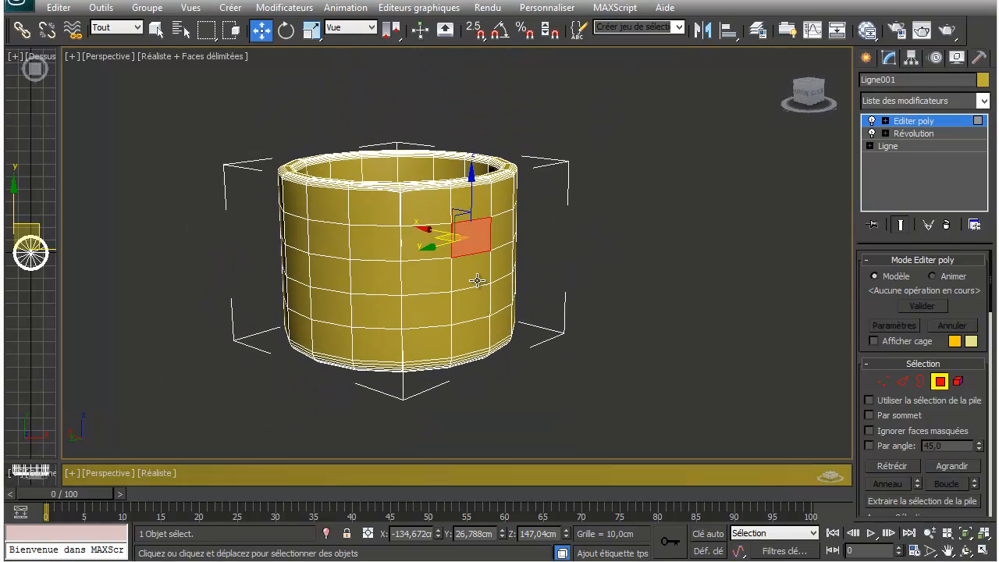
{"action": "middle_click_drag", "start_coordinate": [517, 269], "coordinate": [535, 280], "text": "alt"}
{"action": "scroll", "coordinate": [526, 267], "scroll_direction": "up", "scroll_amount": 2}
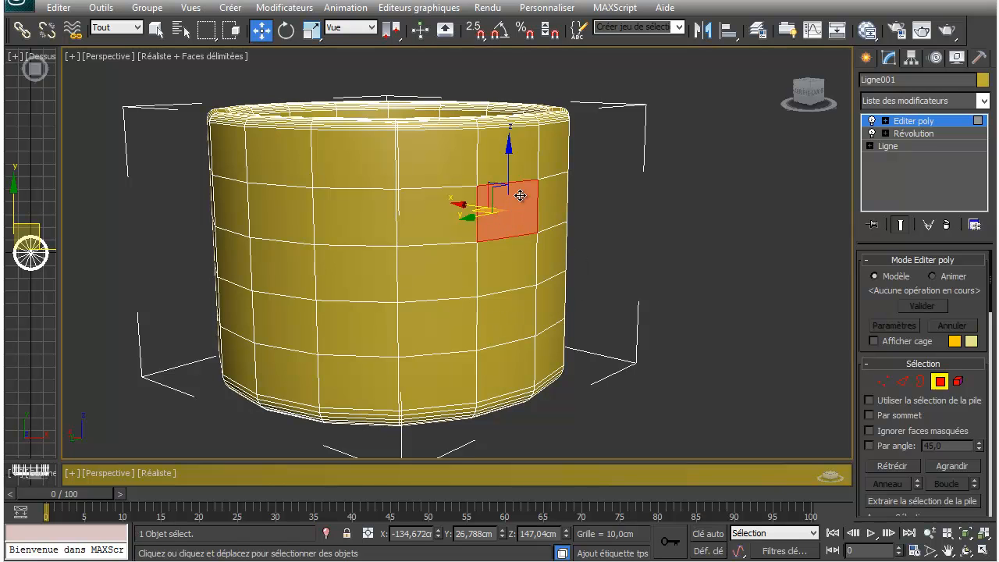
{"action": "mouse_move", "coordinate": [500, 303]}
{"action": "middle_mouse_down", "text": "alt"}
{"action": "mouse_move", "coordinate": [520, 291]}
{"action": "mouse_move", "coordinate": [520, 256]}
{"action": "mouse_move", "coordinate": [497, 297]}
{"action": "middle_mouse_up", "text": "alt"}
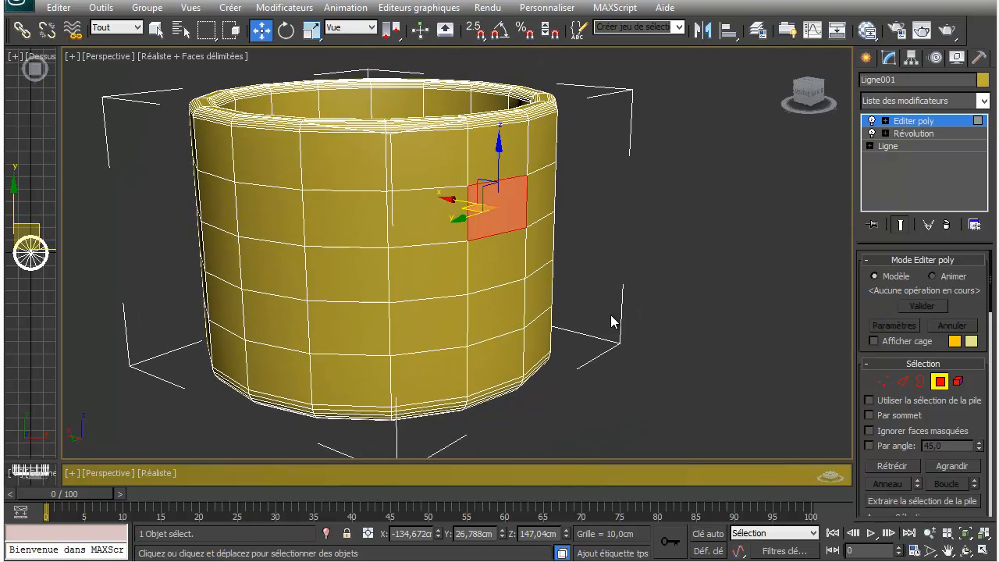
Start Charnière à partir de l'arête and pick the horizontal edge one row below the selected polygon as the hinge
{"action": "scroll", "coordinate": [889, 331], "scroll_direction": "down", "scroll_amount": 5}
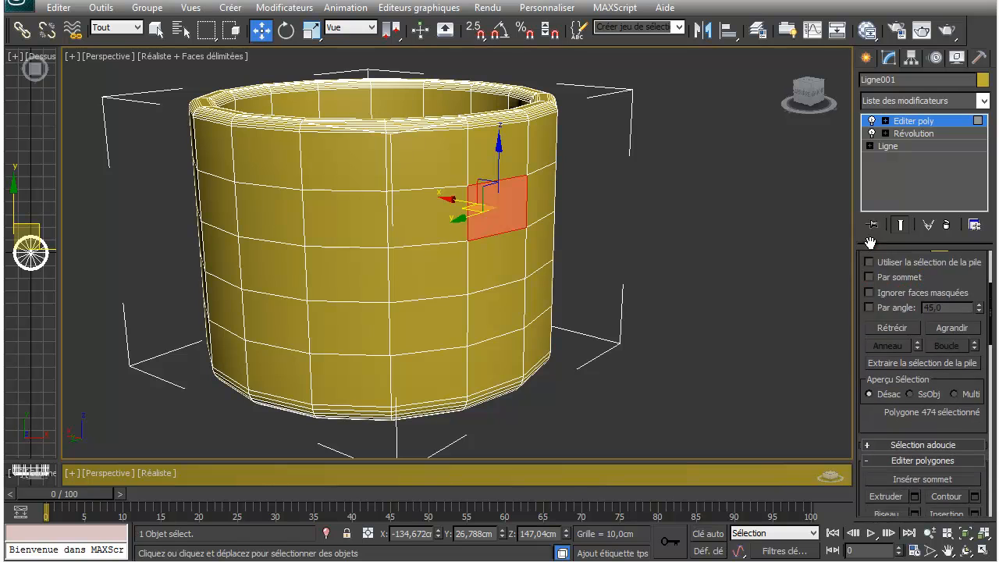
{"action": "scroll", "coordinate": [876, 393], "scroll_direction": "down", "scroll_amount": 2}
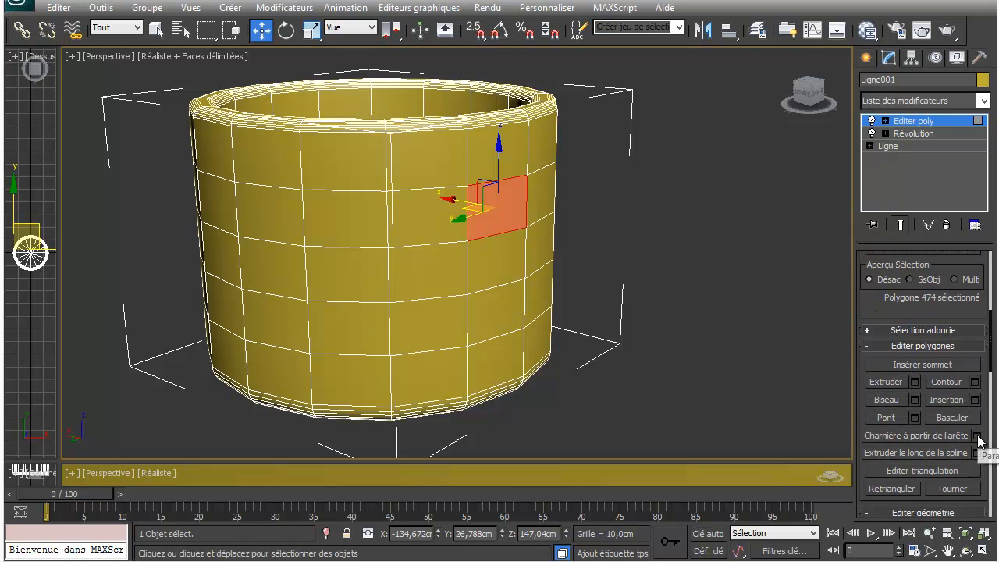
{"action": "left_click", "coordinate": [977, 438]}
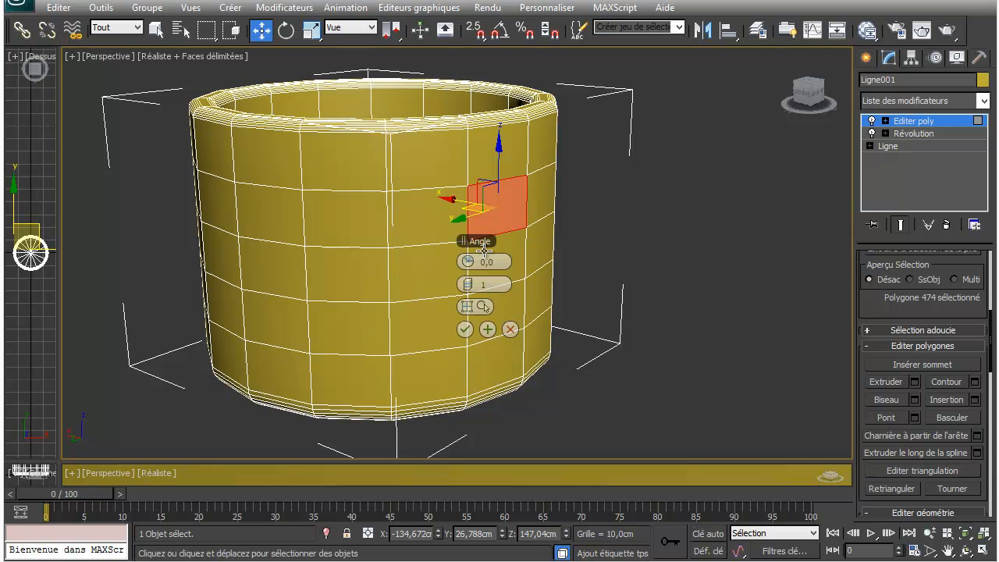
{"action": "left_click_drag", "start_coordinate": [480, 242], "coordinate": [632, 202]}
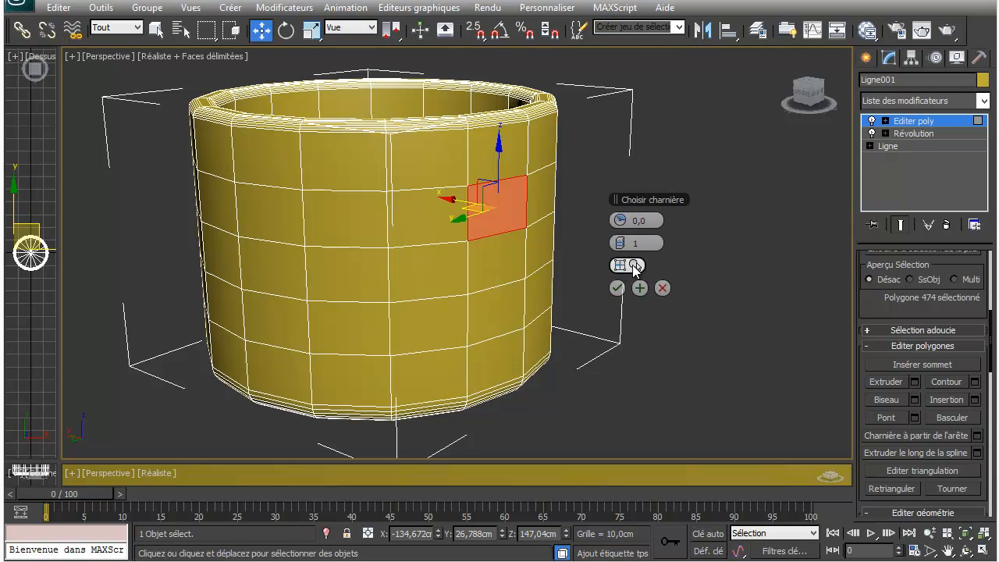
{"action": "left_click", "coordinate": [632, 266]}
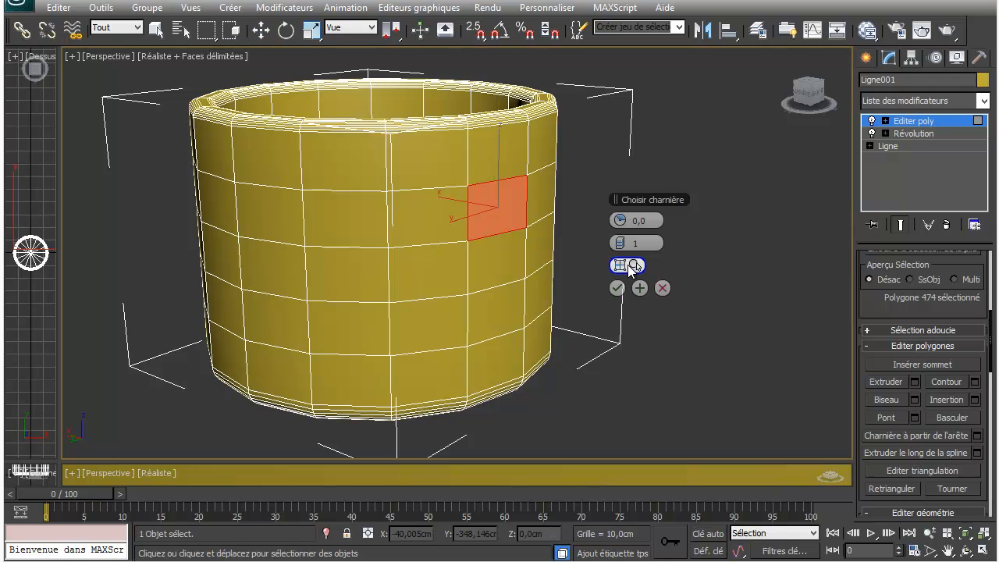
{"action": "left_click", "coordinate": [506, 285]}
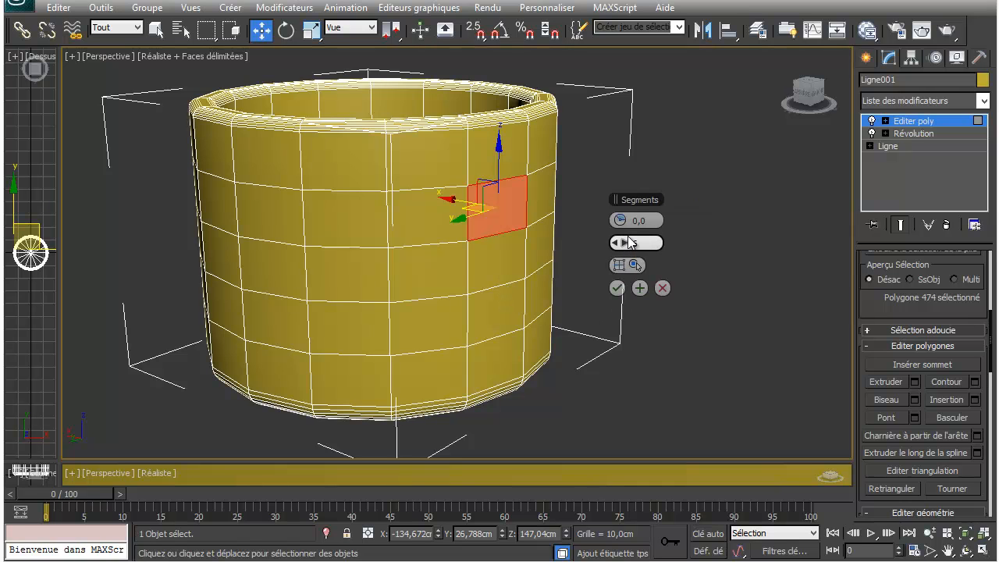
Set the hinge to 8 segments and an angle of 160, and validate the handle
{"action": "left_click_drag", "start_coordinate": [622, 220], "coordinate": [785, 232]}
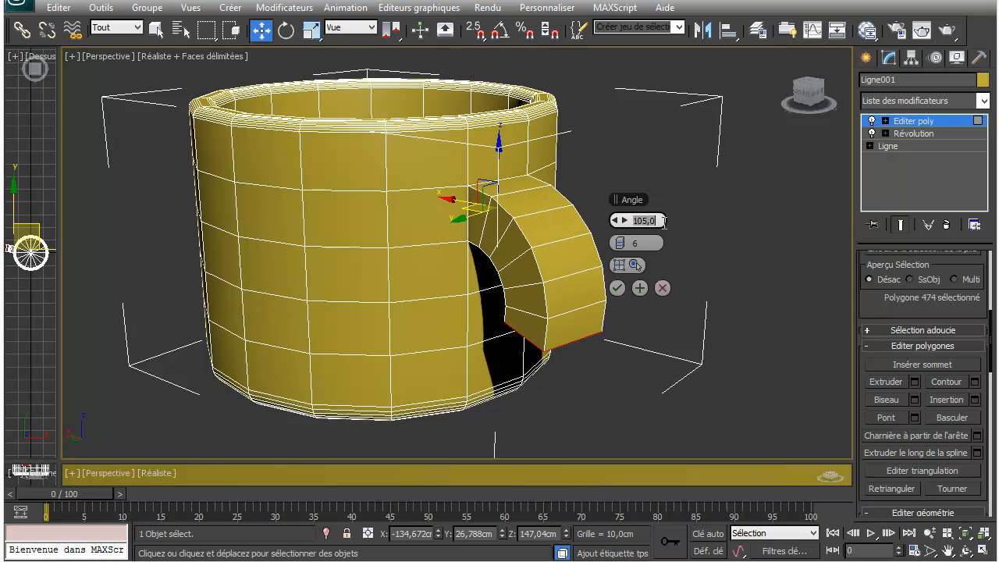
{"action": "type", "text": "180"}
{"action": "key", "text": "Return"}
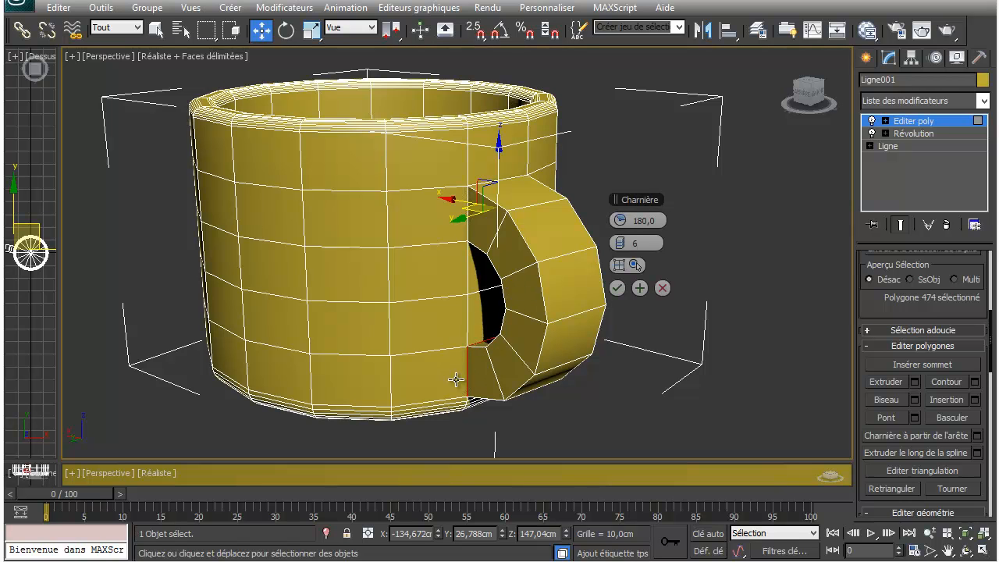
{"action": "left_click", "coordinate": [624, 243]}
{"action": "left_click", "coordinate": [624, 244]}
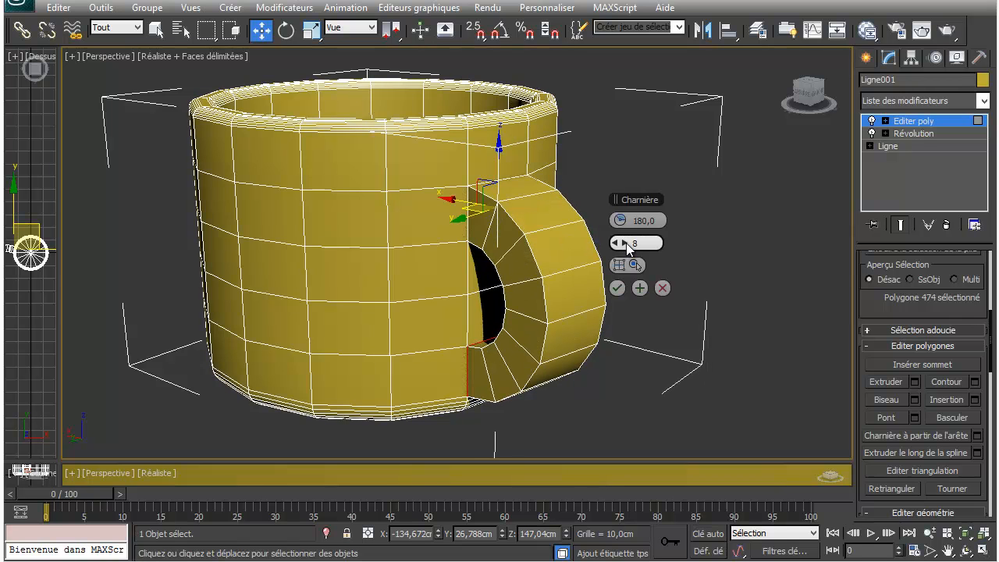
{"action": "left_click_drag", "start_coordinate": [618, 220], "coordinate": [575, 218]}
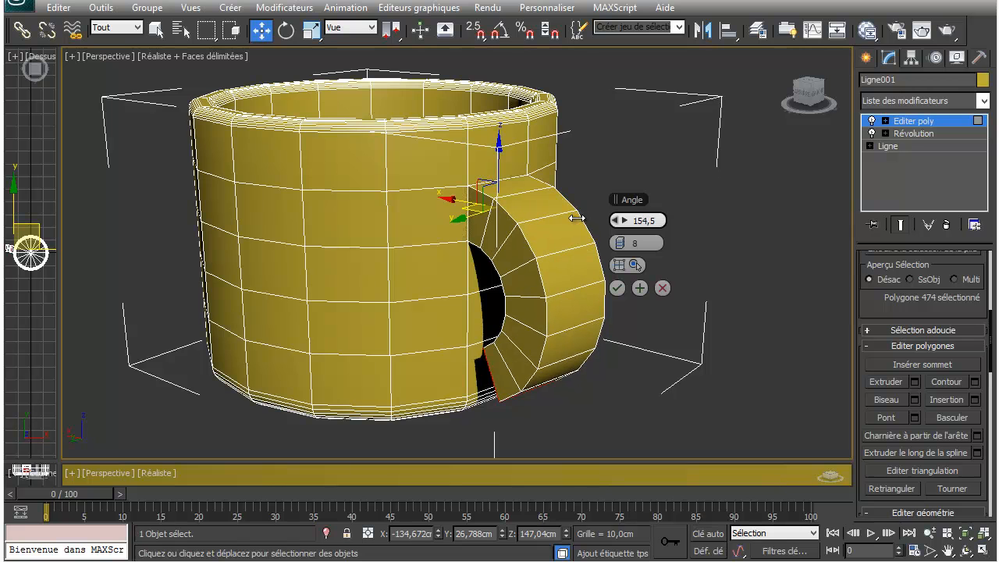
{"action": "type", "text": "160"}
{"action": "key", "text": "Return"}
{"action": "left_click", "coordinate": [616, 288]}
Bridge the handle's free end to the facing wall polygon with Pont and return to the object's top level
{"action": "middle_click_drag", "start_coordinate": [616, 289], "coordinate": [603, 264], "text": "alt"}
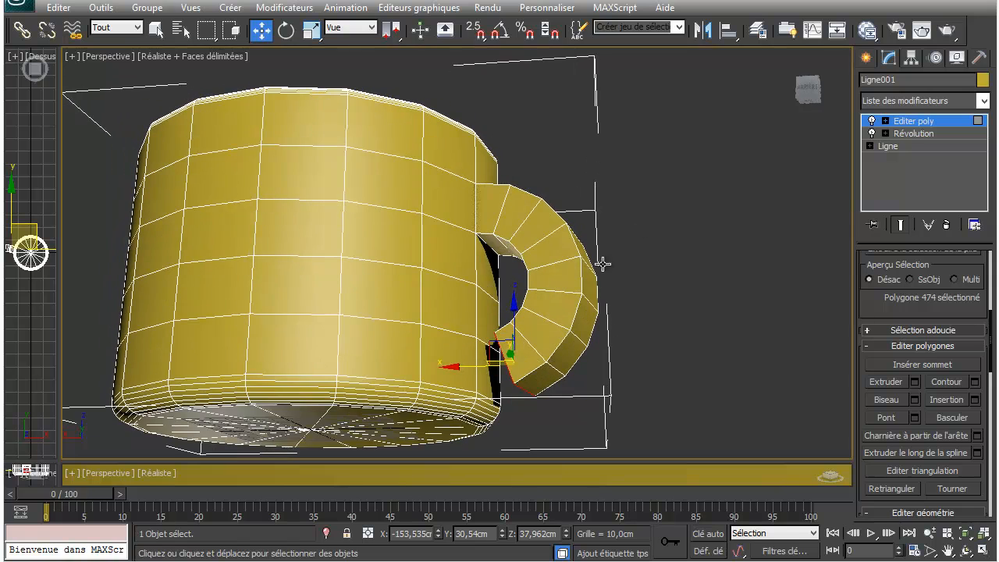
{"action": "left_click", "coordinate": [491, 375], "text": "ctrl"}
{"action": "middle_click_drag", "start_coordinate": [532, 375], "coordinate": [593, 352], "text": "alt"}
{"action": "left_click", "coordinate": [889, 416]}
{"action": "right_click", "coordinate": [649, 309]}
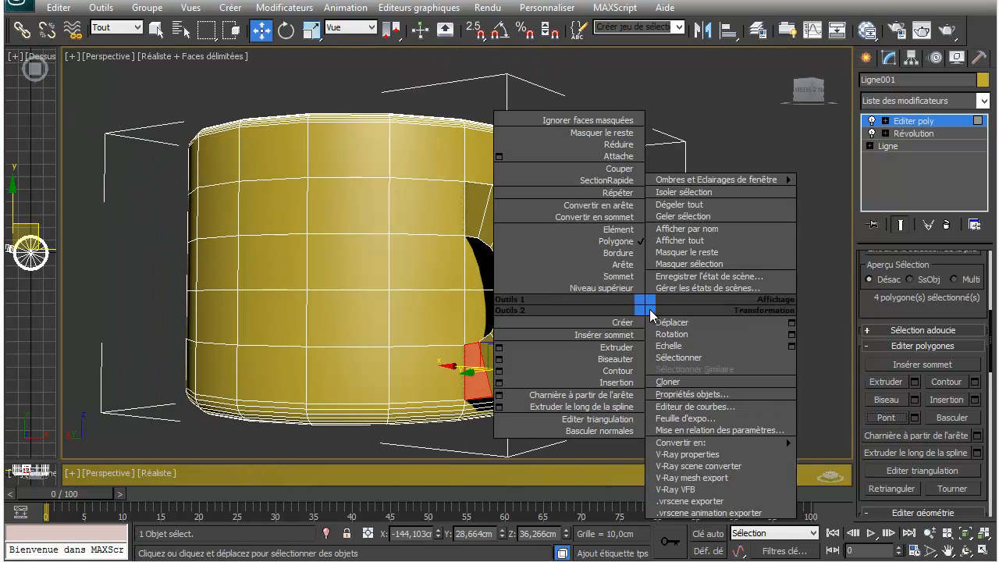
{"action": "left_click", "coordinate": [625, 291]}
{"action": "left_click", "coordinate": [734, 265]}
Inspect the joined handle from several angles, switching between wireframe and shaded display
{"action": "middle_click_drag", "start_coordinate": [706, 250], "coordinate": [690, 306], "text": "alt"}
{"action": "left_click", "coordinate": [507, 264]}
{"action": "middle_click_drag", "start_coordinate": [508, 265], "coordinate": [553, 298], "text": "alt"}
{"action": "scroll", "coordinate": [553, 298], "scroll_direction": "down", "scroll_amount": 5}
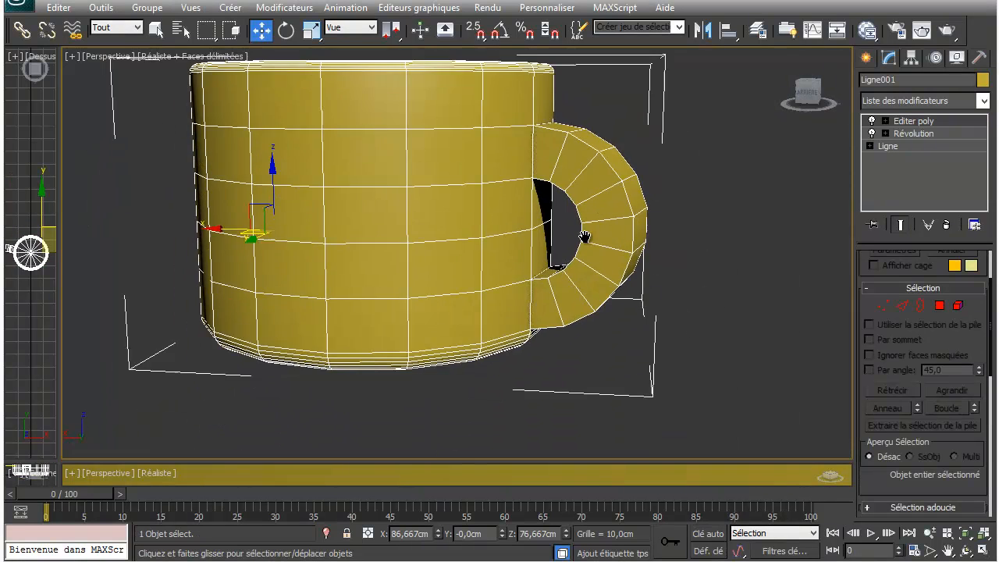
{"action": "middle_click_drag", "start_coordinate": [587, 242], "coordinate": [558, 248], "text": "alt"}
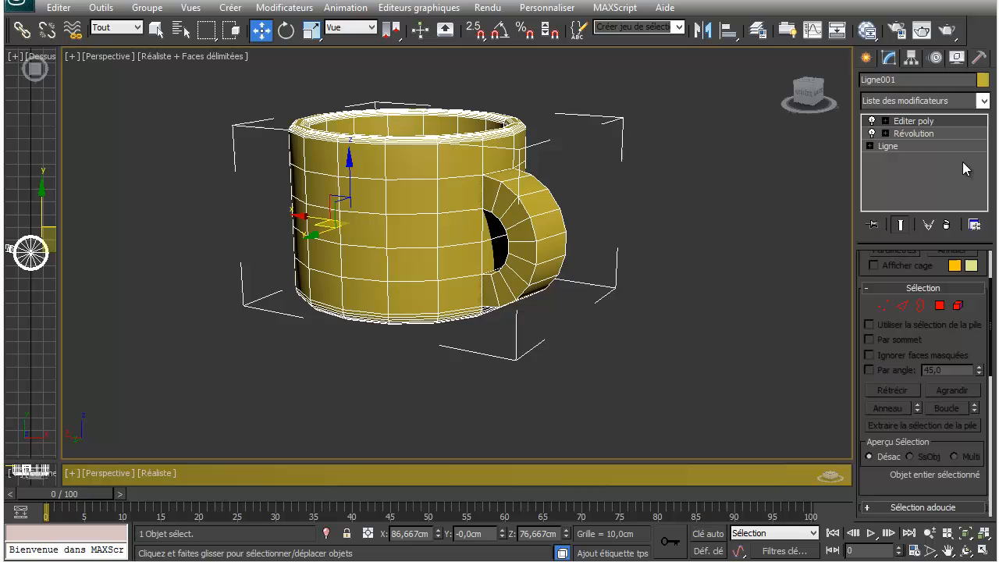
{"action": "mouse_move", "coordinate": [501, 192]}
{"action": "middle_mouse_down", "text": "alt"}
{"action": "mouse_move", "coordinate": [497, 260]}
{"action": "mouse_move", "coordinate": [550, 226]}
{"action": "mouse_move", "coordinate": [535, 229]}
{"action": "mouse_move", "coordinate": [533, 250]}
{"action": "middle_mouse_up", "text": "alt"}
{"action": "key", "text": "F3"}
{"action": "key", "text": "F3"}
{"action": "key", "text": "F3"}
{"action": "key", "text": "F3"}
{"action": "key", "text": "F4"}
Apply the Lissage rapide modifier to the mug and hide its edged faces
{"action": "left_click", "coordinate": [983, 101]}
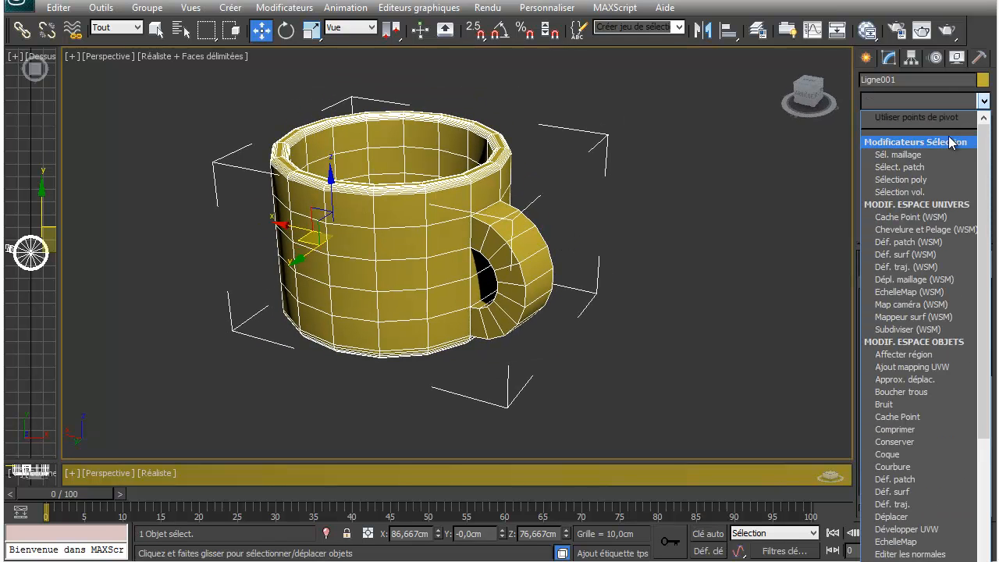
{"action": "key", "text": "l"}
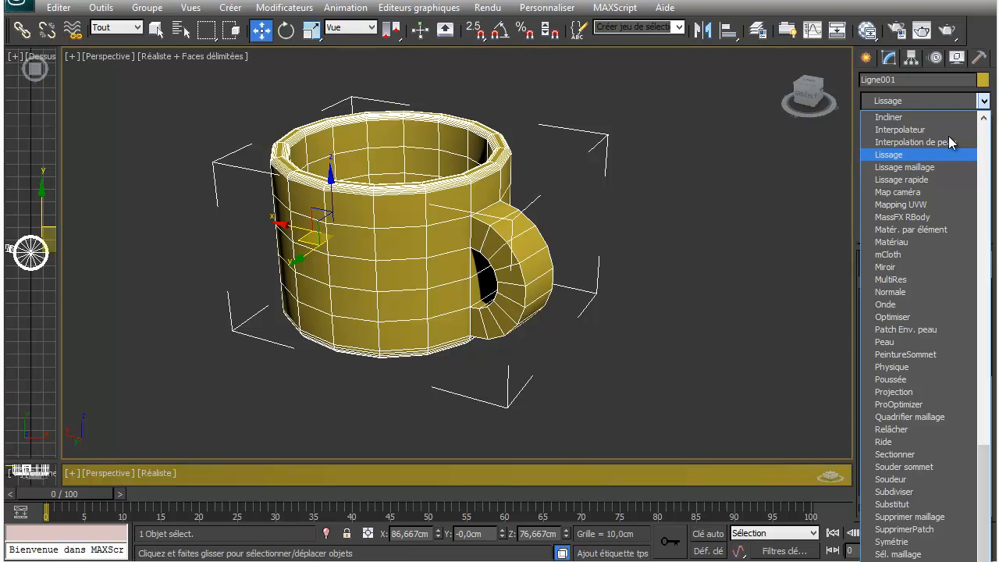
{"action": "left_click", "coordinate": [902, 180]}
{"action": "mouse_move", "coordinate": [644, 220]}
{"action": "middle_mouse_down", "text": "alt"}
{"action": "mouse_move", "coordinate": [664, 186]}
{"action": "mouse_move", "coordinate": [565, 174]}
{"action": "mouse_move", "coordinate": [504, 198]}
{"action": "mouse_move", "coordinate": [557, 217]}
{"action": "middle_mouse_up", "text": "alt"}
{"action": "key", "text": "F3"}
{"action": "key", "text": "F3"}
{"action": "key", "text": "F4"}
Set the Lissage rapide iterations to 2, check the smoothed mug from several sides and deselect it
{"action": "middle_click_drag", "start_coordinate": [637, 220], "coordinate": [659, 211], "text": "alt"}
{"action": "left_click", "coordinate": [647, 207]}
{"action": "left_click", "coordinate": [528, 231]}
{"action": "middle_click_drag", "start_coordinate": [529, 231], "coordinate": [667, 241], "text": "alt"}
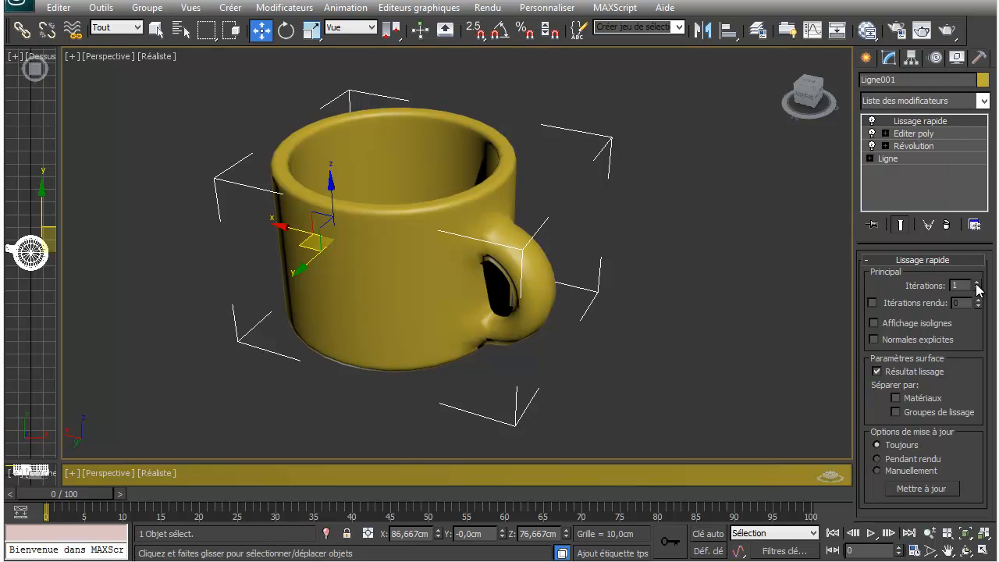
{"action": "left_click", "coordinate": [977, 282]}
{"action": "mouse_move", "coordinate": [749, 258]}
{"action": "middle_mouse_down", "text": "alt"}
{"action": "mouse_move", "coordinate": [688, 255]}
{"action": "mouse_move", "coordinate": [744, 223]}
{"action": "mouse_move", "coordinate": [738, 270]}
{"action": "middle_mouse_up", "text": "alt"}
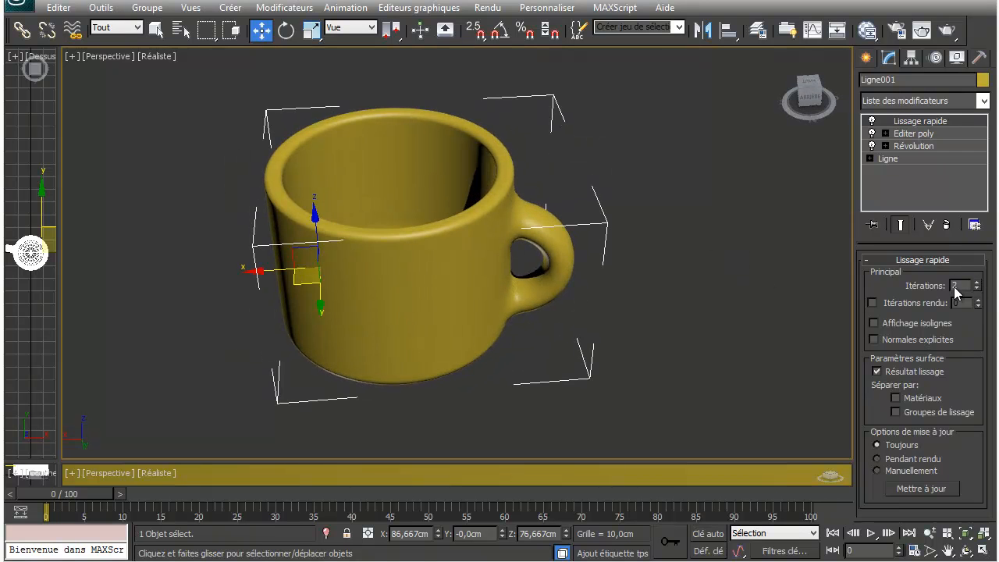
{"action": "mouse_move", "coordinate": [614, 260]}
{"action": "middle_mouse_down", "text": "alt"}
{"action": "mouse_move", "coordinate": [691, 211]}
{"action": "mouse_move", "coordinate": [535, 238]}
{"action": "mouse_move", "coordinate": [613, 241]}
{"action": "middle_mouse_up", "text": "alt"}
{"action": "left_click", "coordinate": [688, 232]}
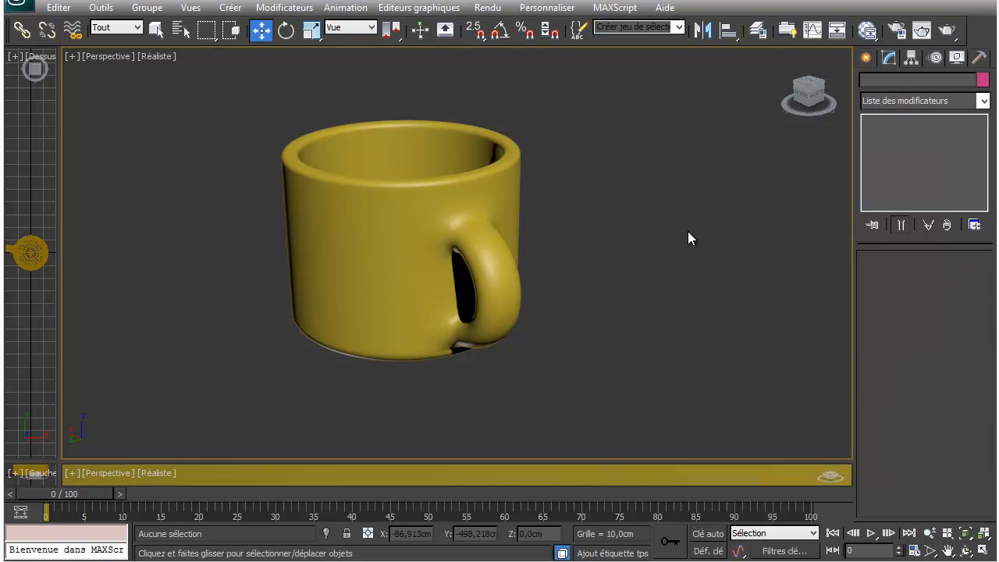